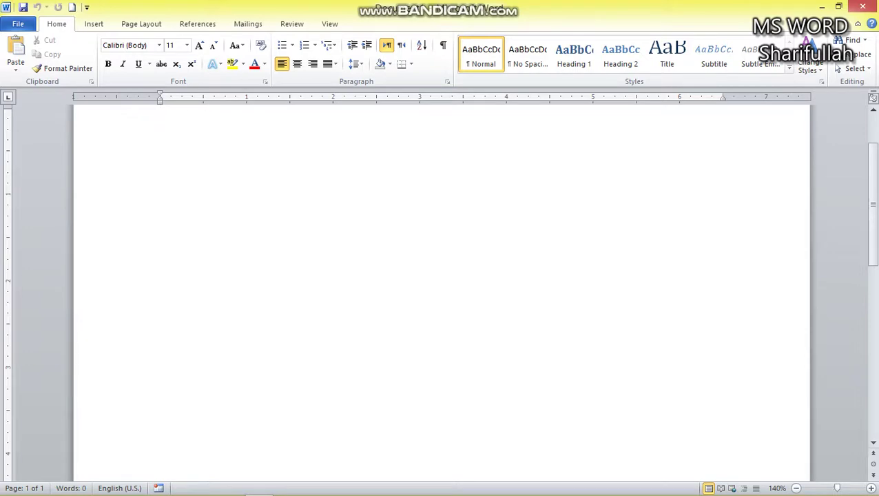
Open the General page of Word Options and close it without changes
left_click(17, 23)
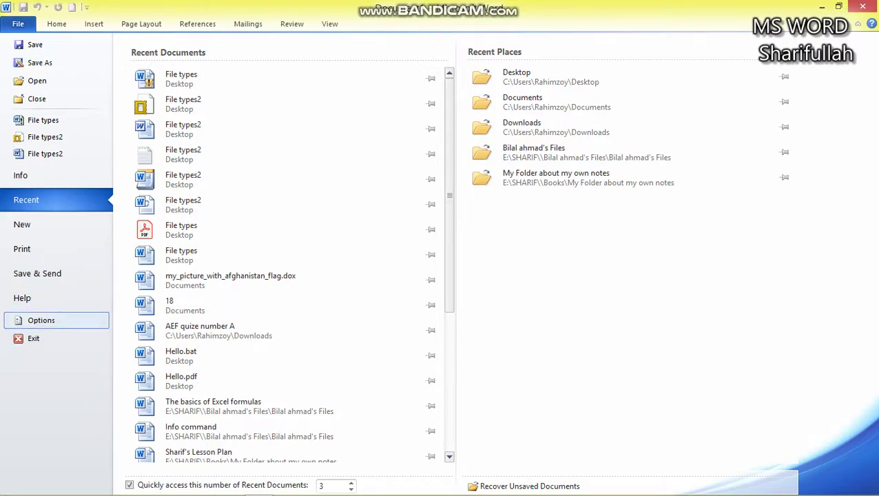
left_click(40, 321)
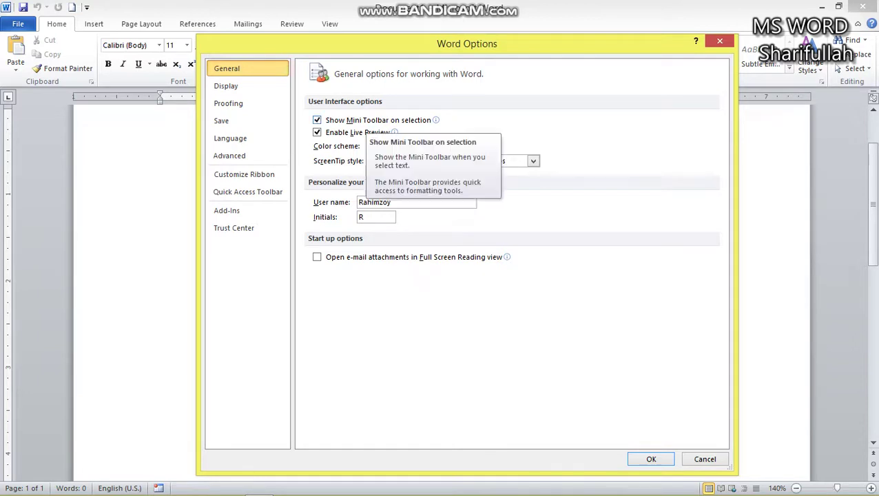
key("Escape")
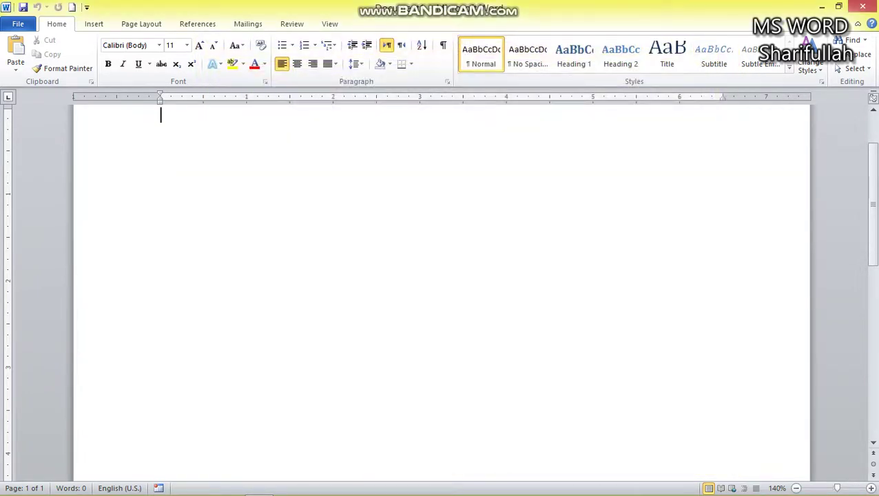
Insert sample text with =rand(0) and select the whole document
scroll(871, 206, "up", 2)
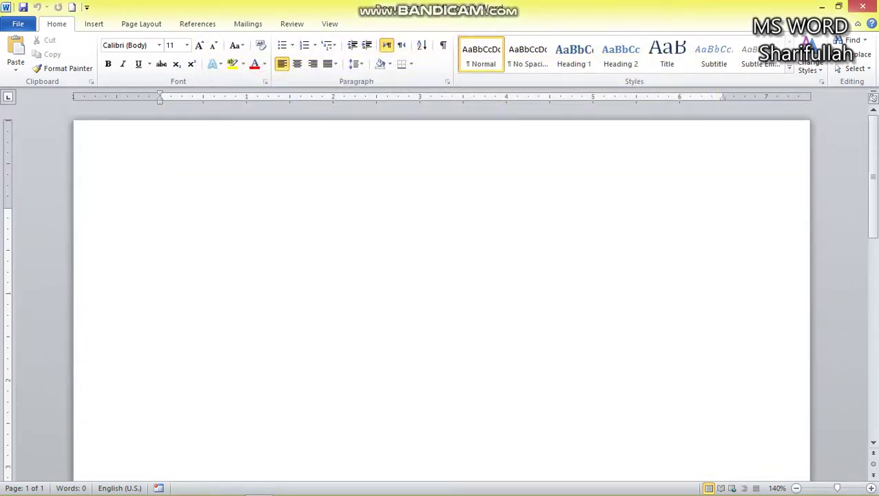
type("=")
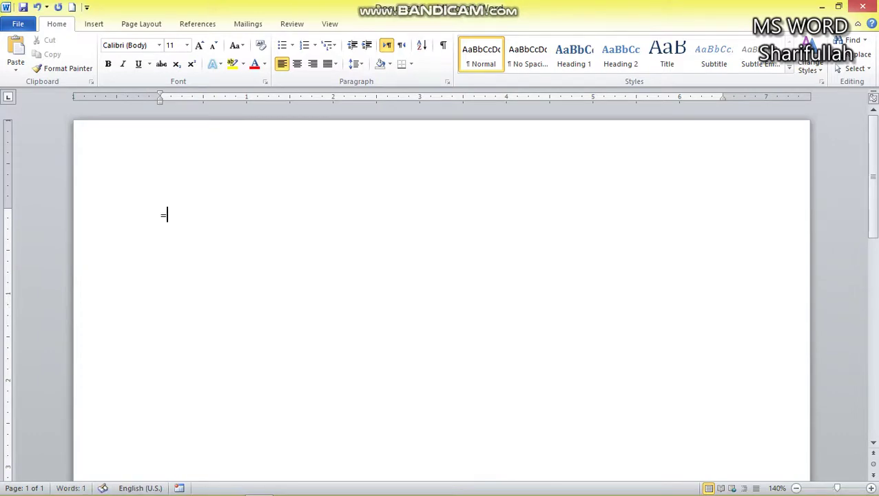
type("rand(")
type("0)")
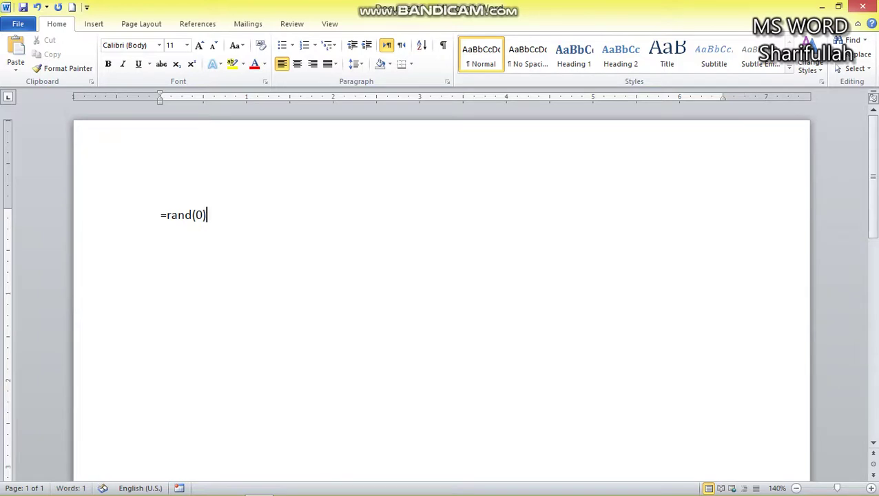
key("Return")
key("ctrl+a")
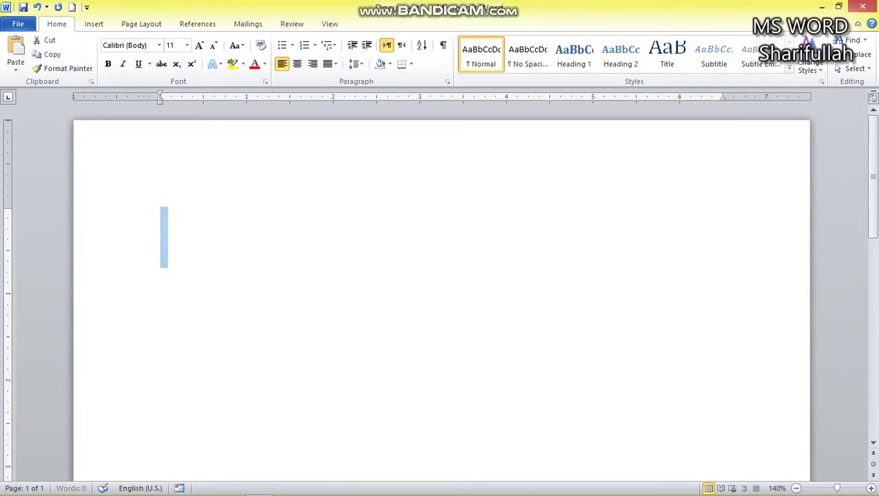
Dismiss the Font Color palette unchanged, clear the selection, and close Word
left_click(264, 63)
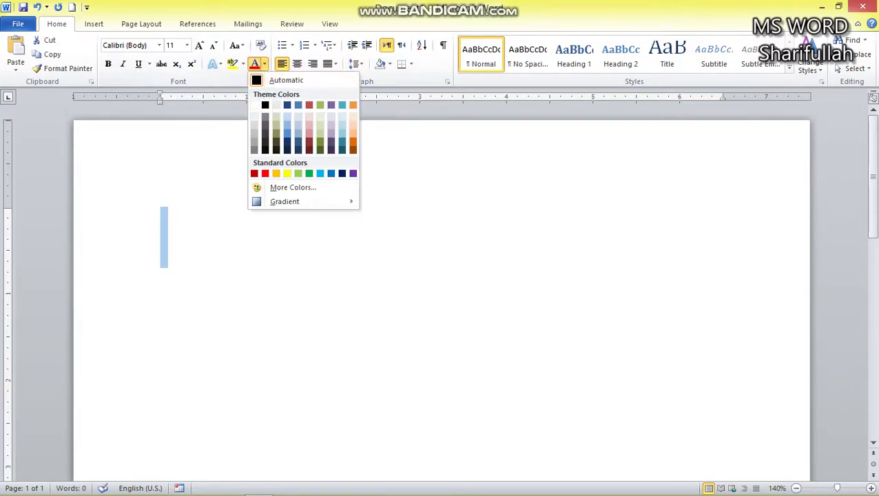
key("Escape")
left_click(160, 245)
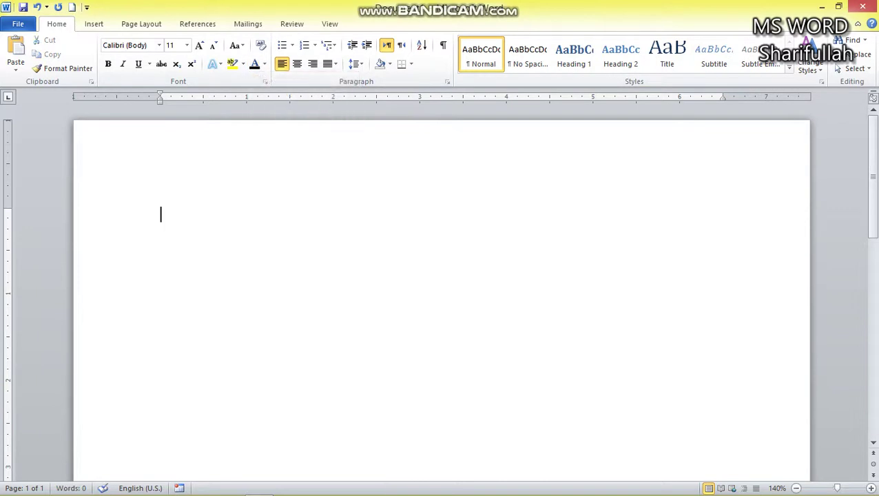
left_click(862, 6)
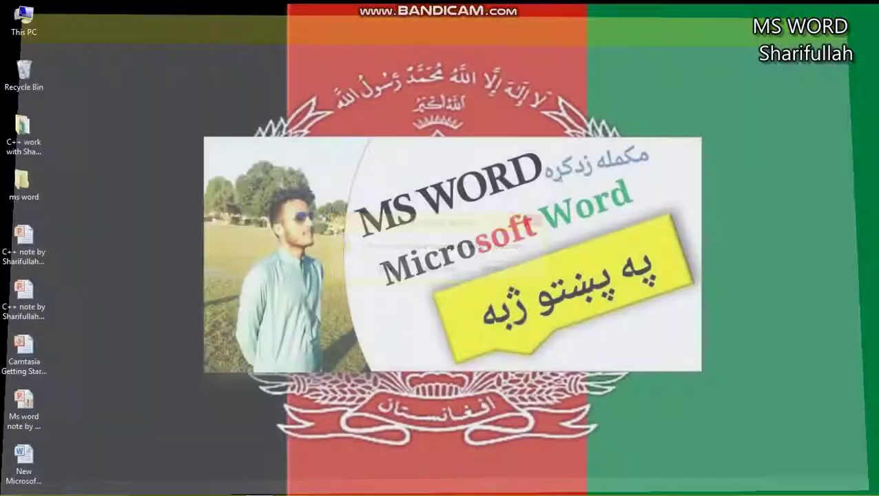
Launch Word by searching winword, then insert a sample paragraph with =rand(1)
key("super")
type("winword")
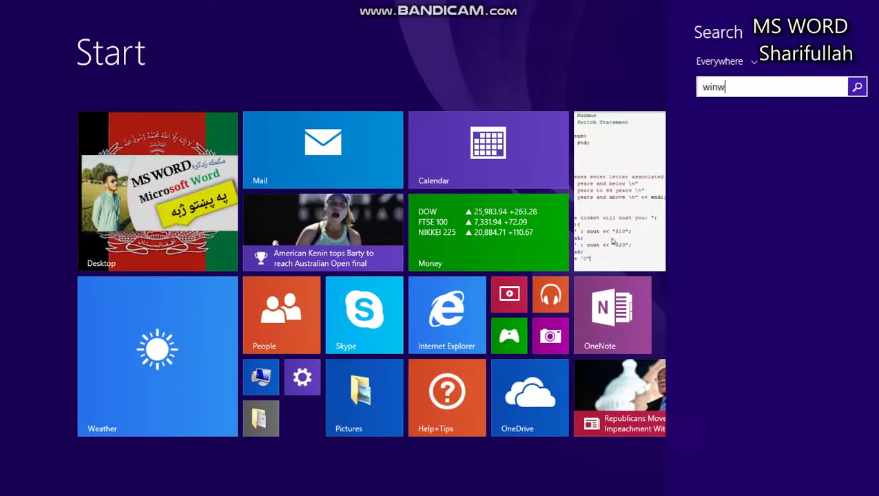
key("Return")
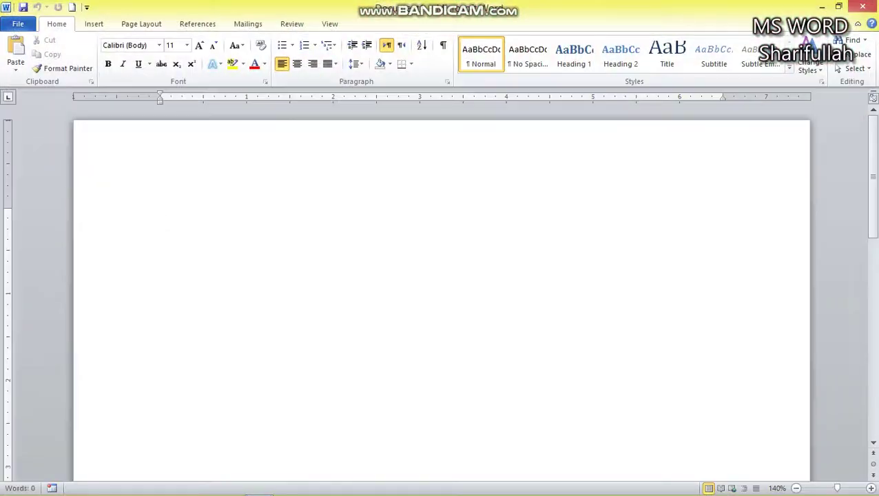
type("=rand")
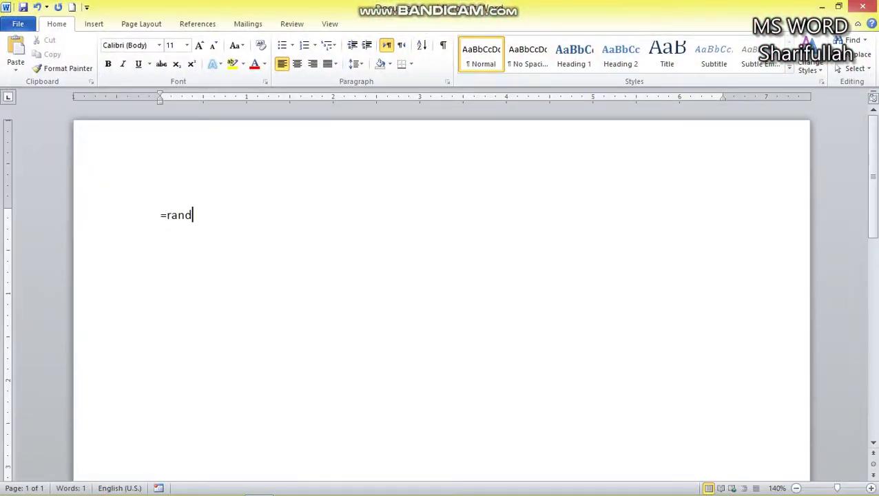
type("(")
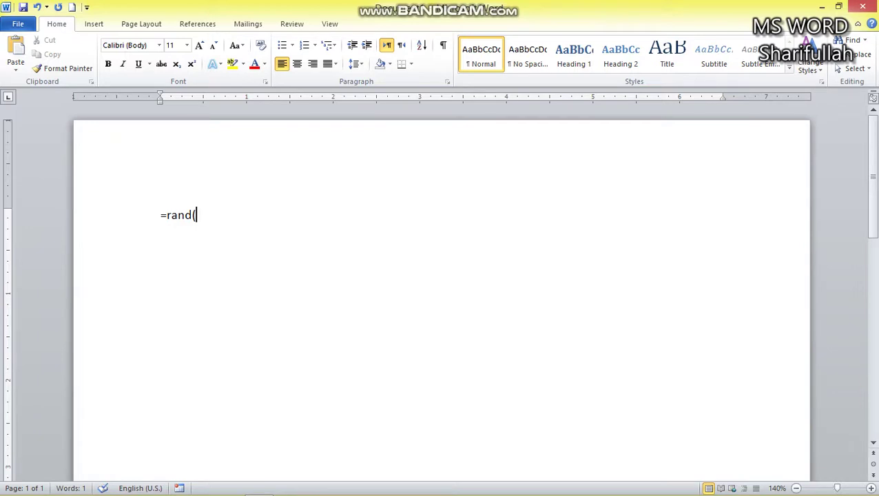
type("1)")
key("Return")
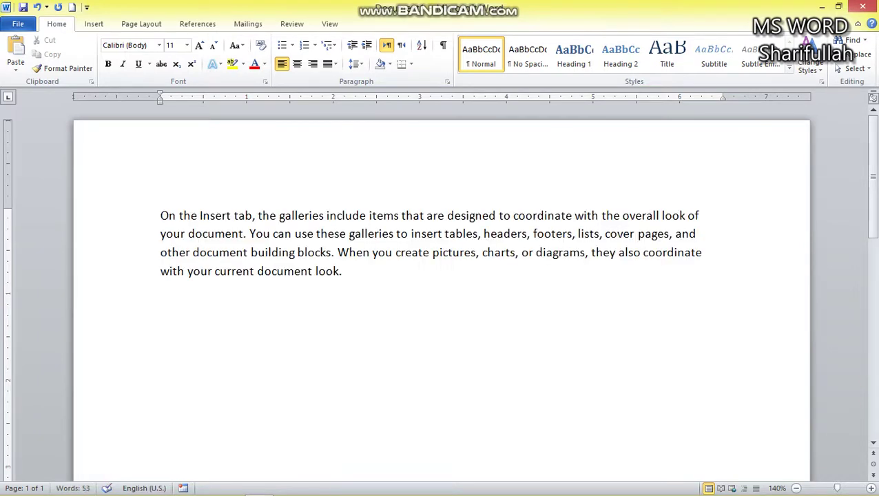
Try paragraph, drag and whole-document selections, ending with only the final word 'look.' selected
key("shift+Up")
key("shift+Up")
key("shift+Up")
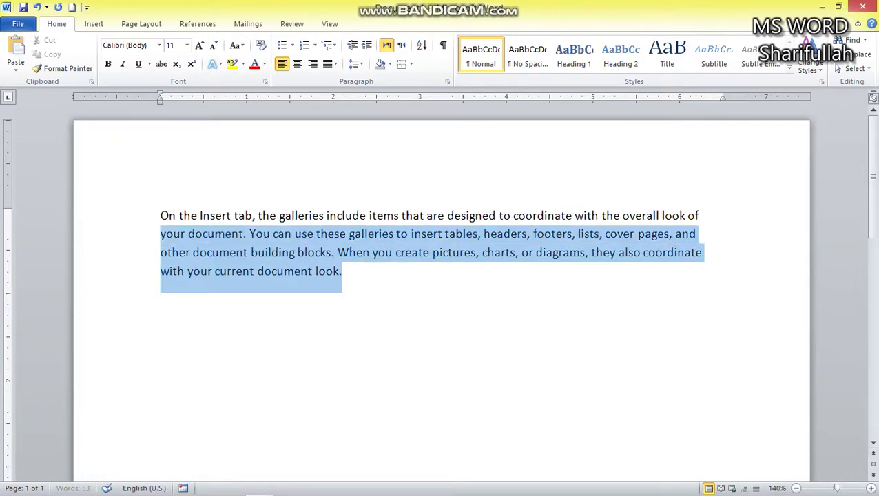
key("shift+Up")
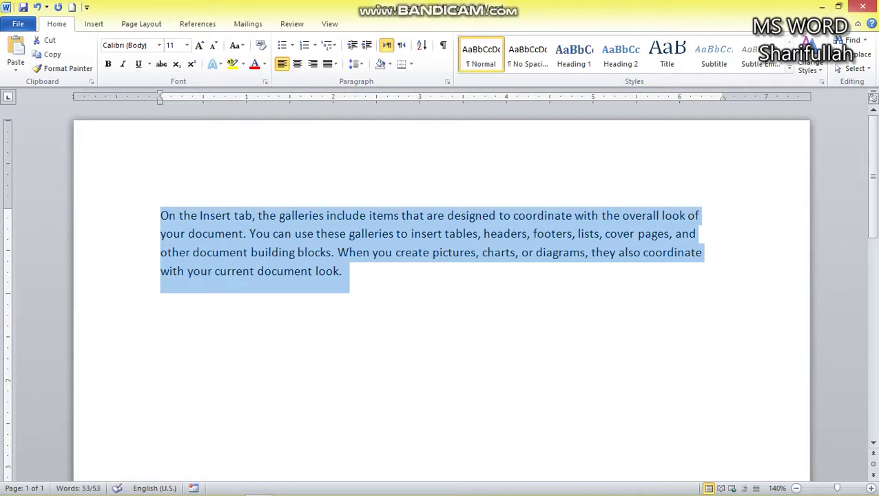
left_click(160, 300)
double_click(327, 271)
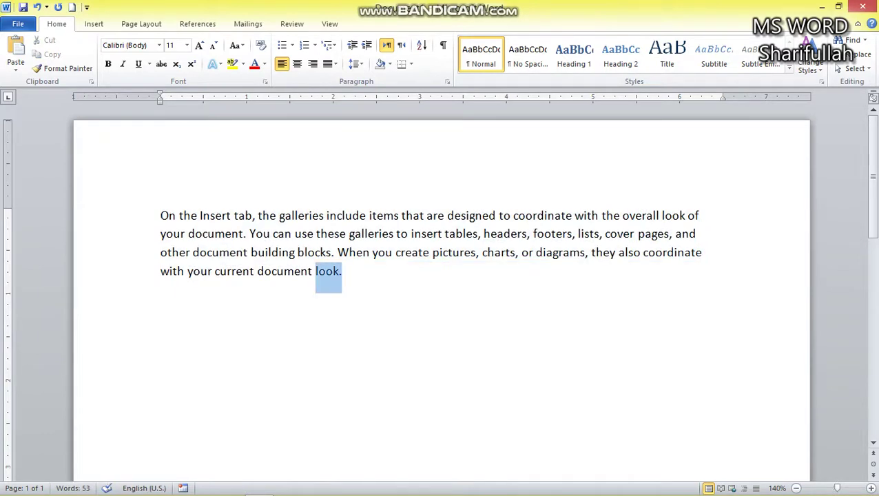
left_click_drag(327, 271, 178, 214)
key("ctrl+a")
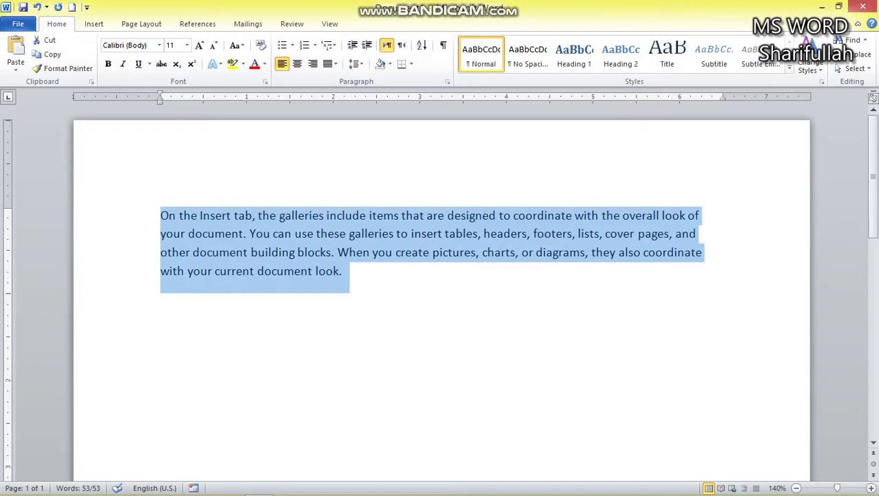
left_click(342, 271)
double_click(328, 270)
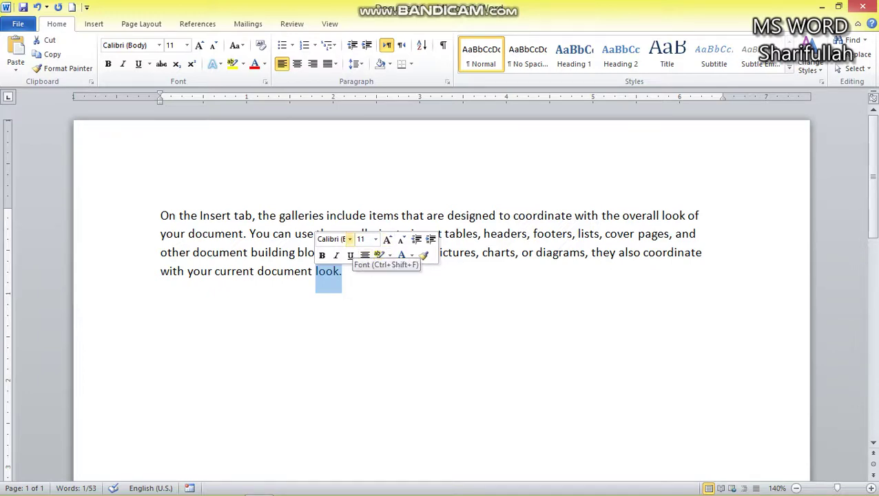
Use the Mini Toolbar to grow 'look.' through 14 and 16 to 18 pt
left_click(350, 239)
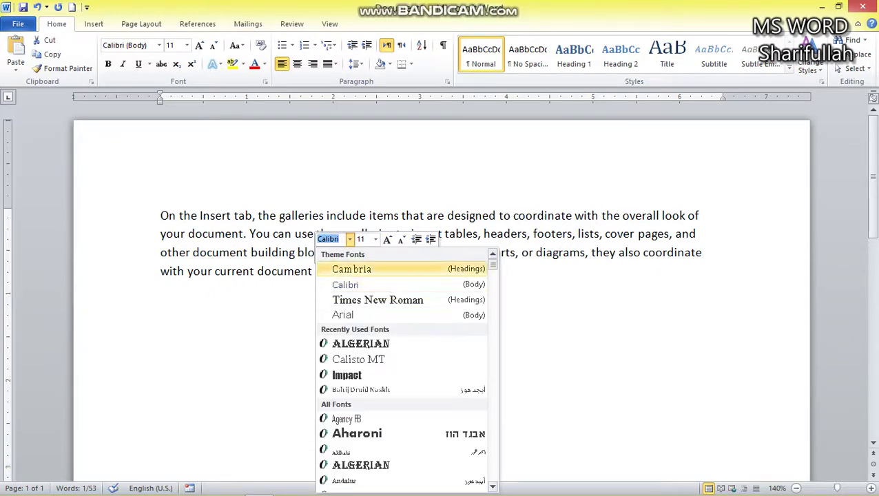
left_click(387, 239)
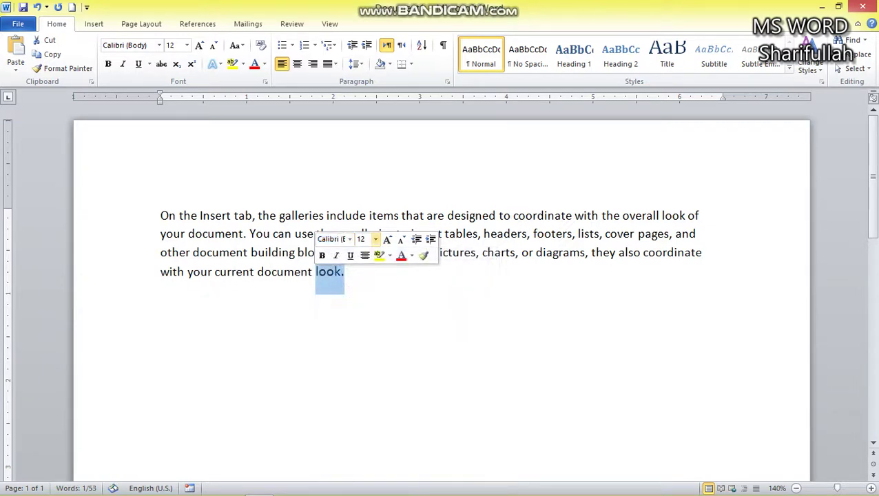
left_click(375, 239)
left_click(387, 239)
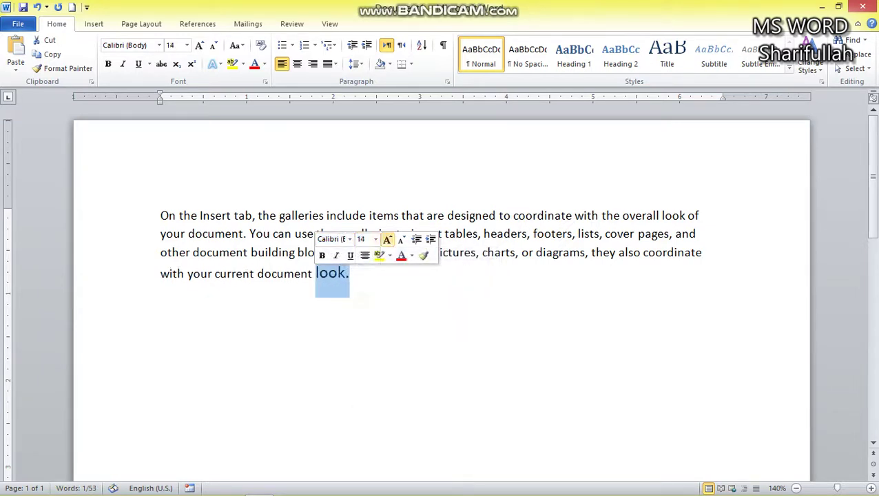
left_click(387, 239)
left_click(387, 239)
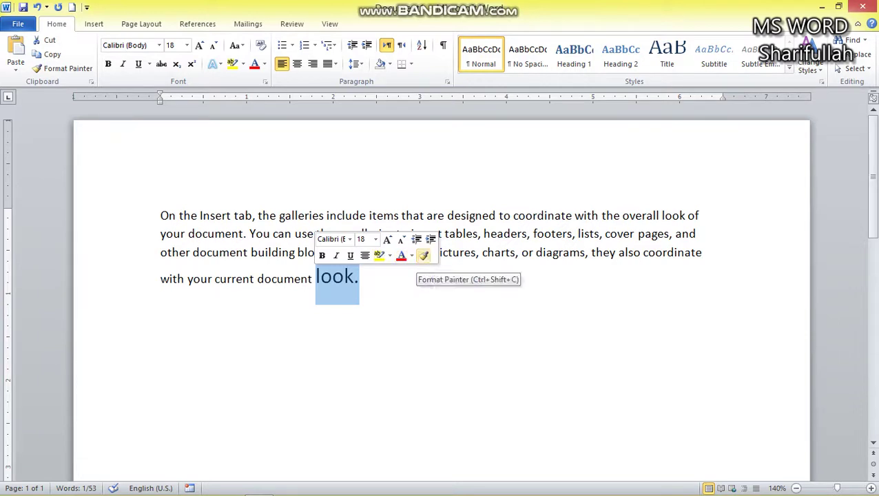
key("Right")
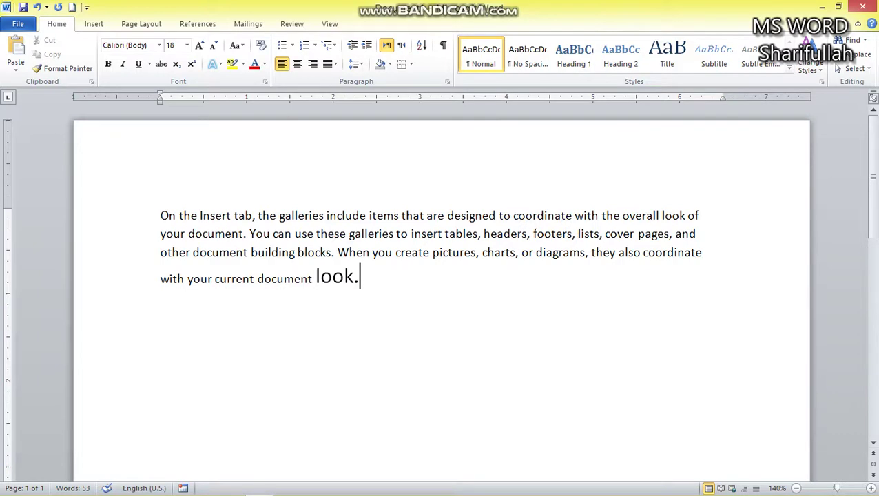
Uncheck Show Mini Toolbar on selection in Word Options General and confirm with OK
left_click(18, 23)
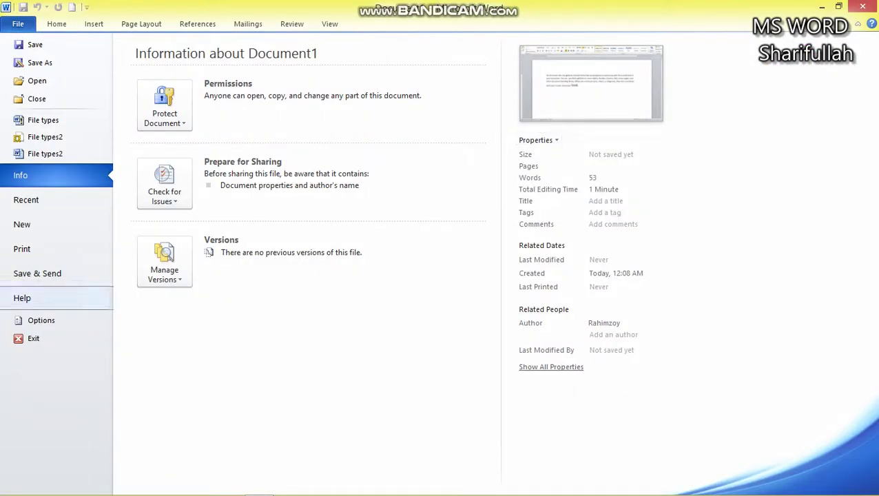
left_click(40, 321)
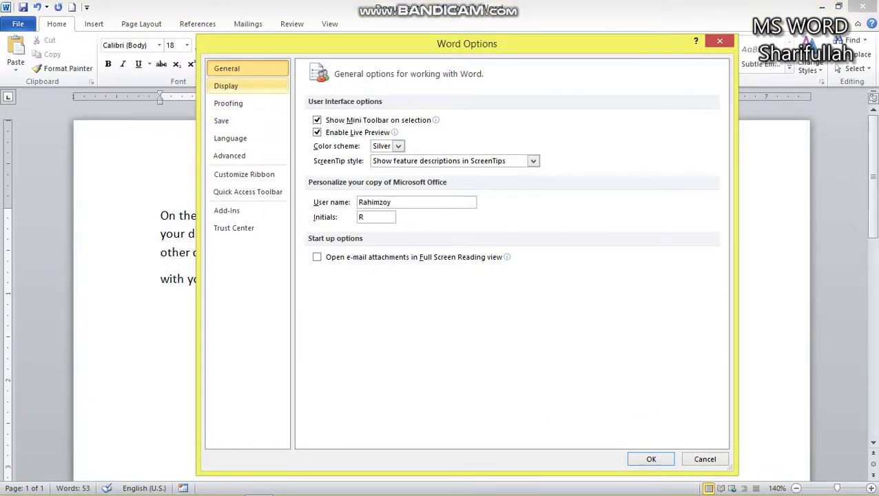
left_click(317, 120)
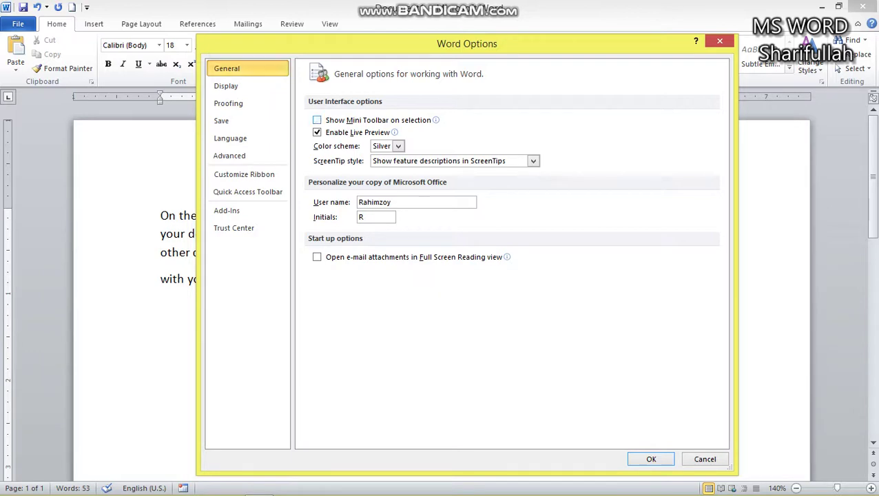
left_click(650, 459)
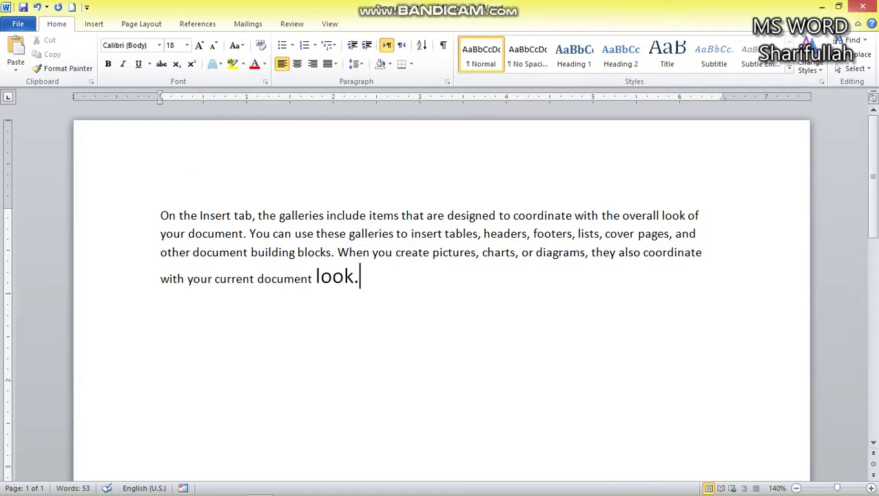
Drag-select several passages and open their shortcut menu, confirming no Mini Toolbar appears
left_click_drag(702, 252, 349, 233)
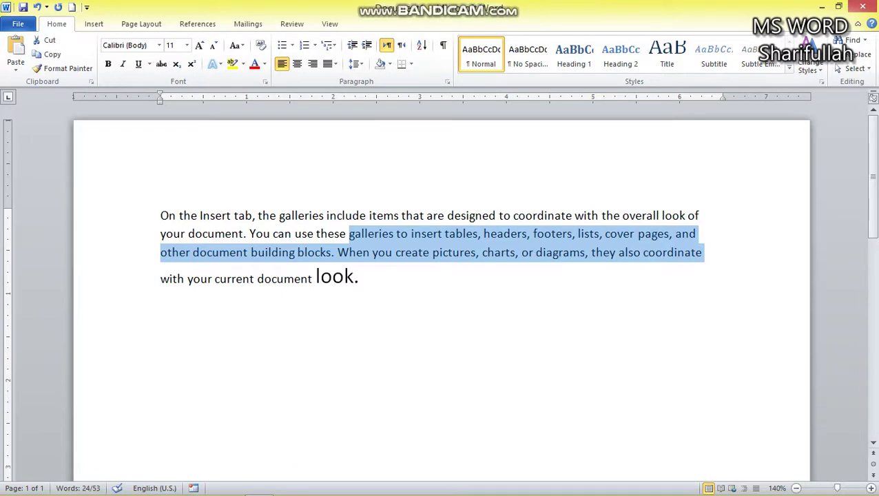
left_click_drag(161, 216, 348, 234)
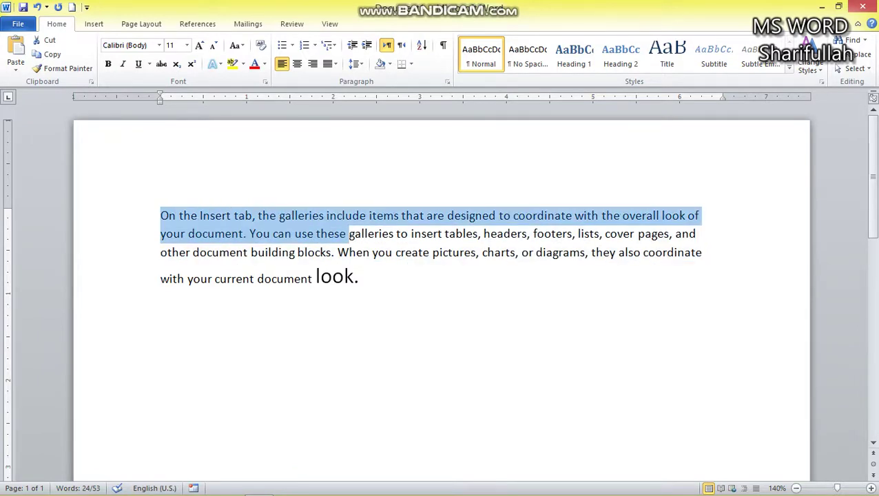
left_click_drag(394, 252, 701, 252)
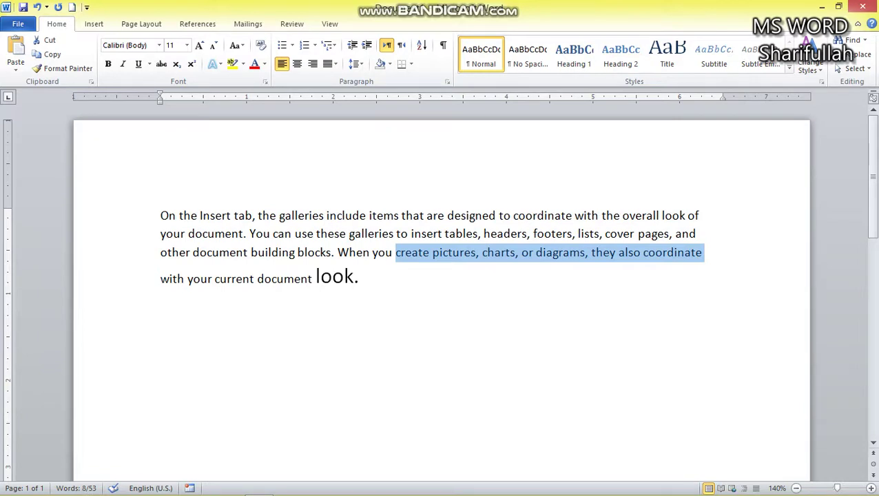
right_click(411, 251)
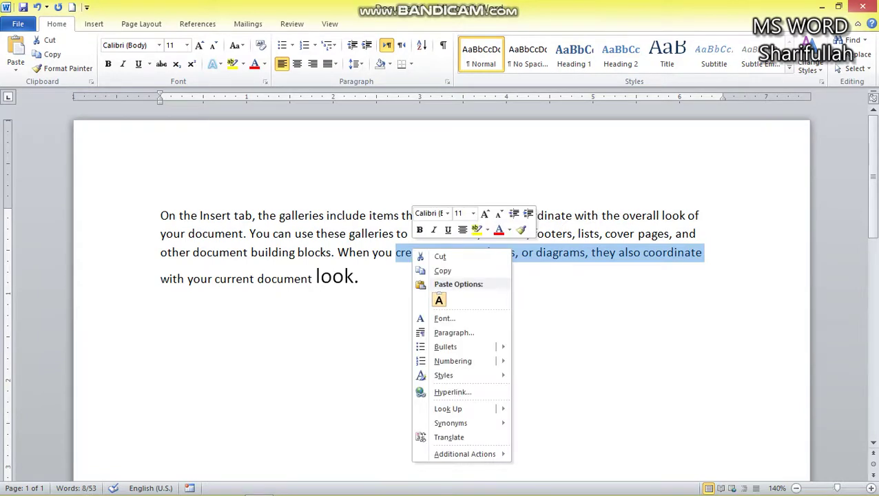
key("Escape")
Select 'document. You can use these', check its shortcut menu, then reopen Word Options
left_click_drag(188, 234, 348, 234)
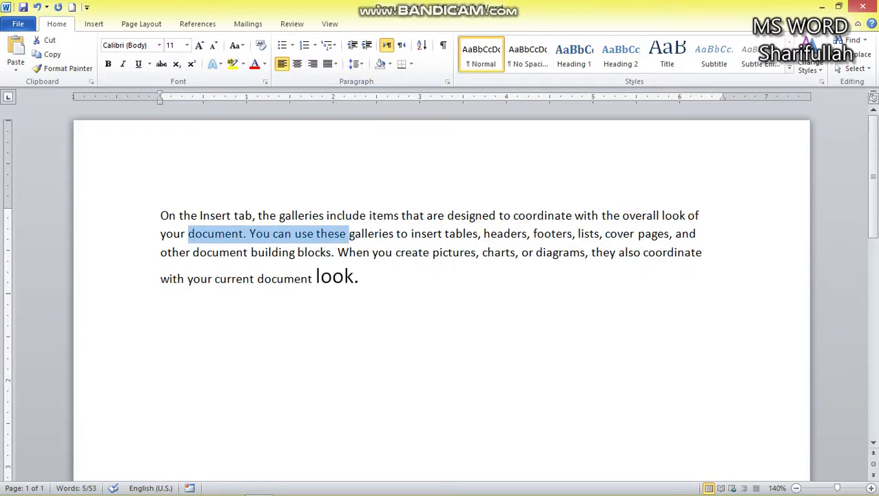
right_click(305, 233)
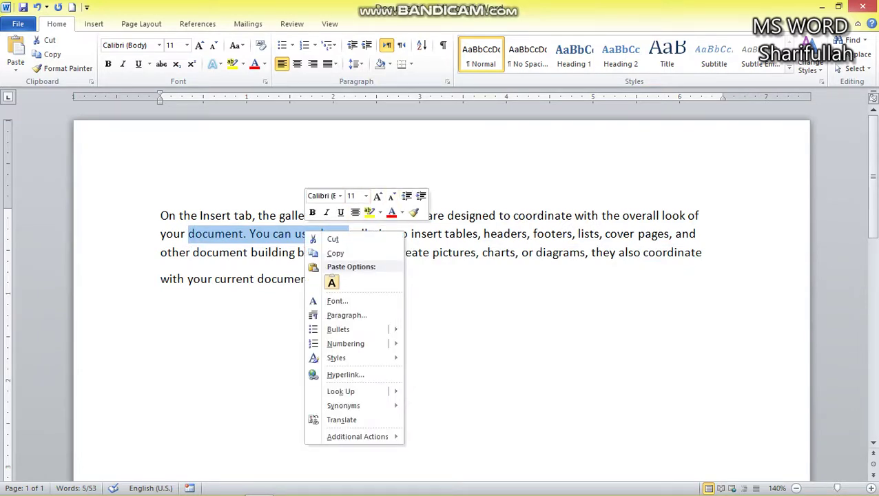
left_click(483, 252)
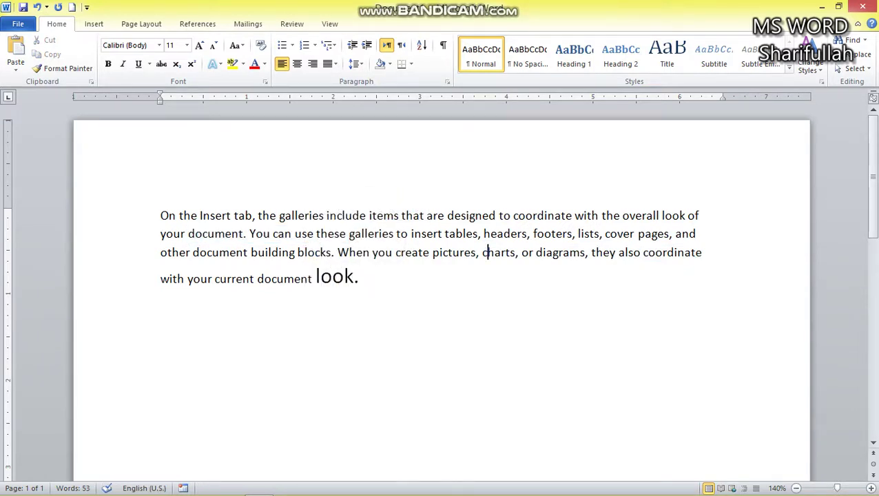
left_click_drag(359, 279, 254, 215)
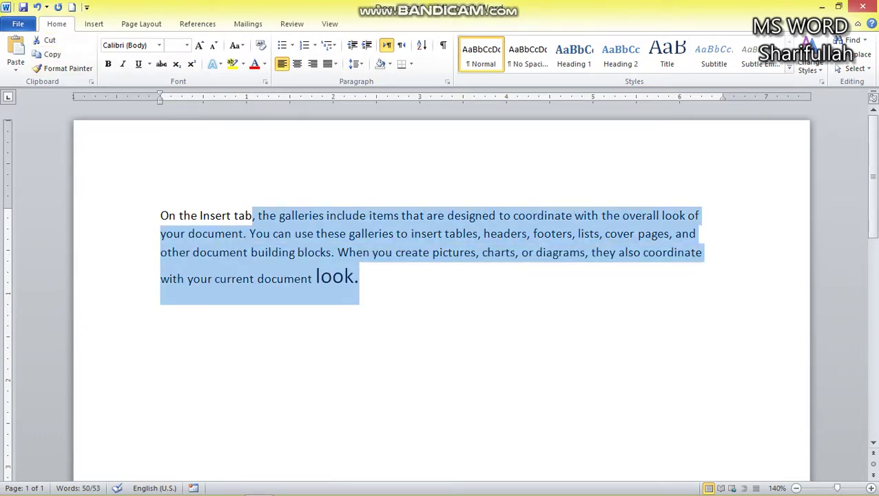
left_click(18, 23)
left_click(40, 320)
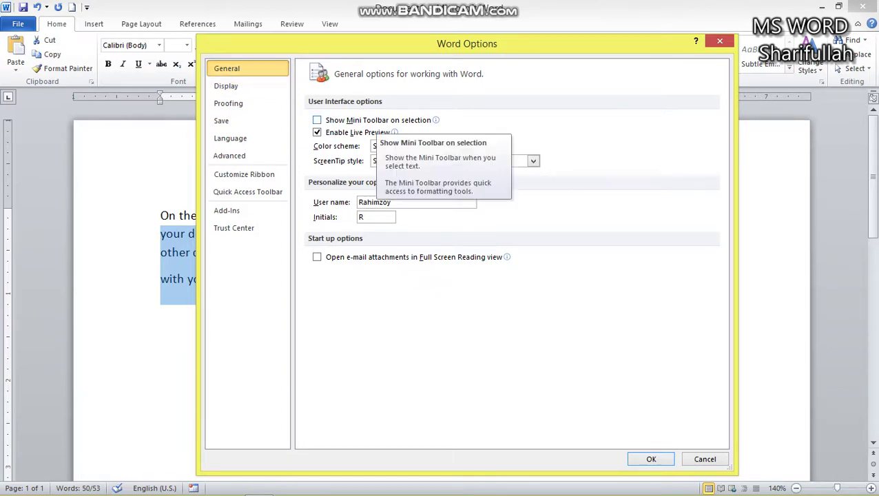
Re-enable Show Mini Toolbar on selection, confirm, and clear the text selection
left_click(371, 120)
left_click(651, 459)
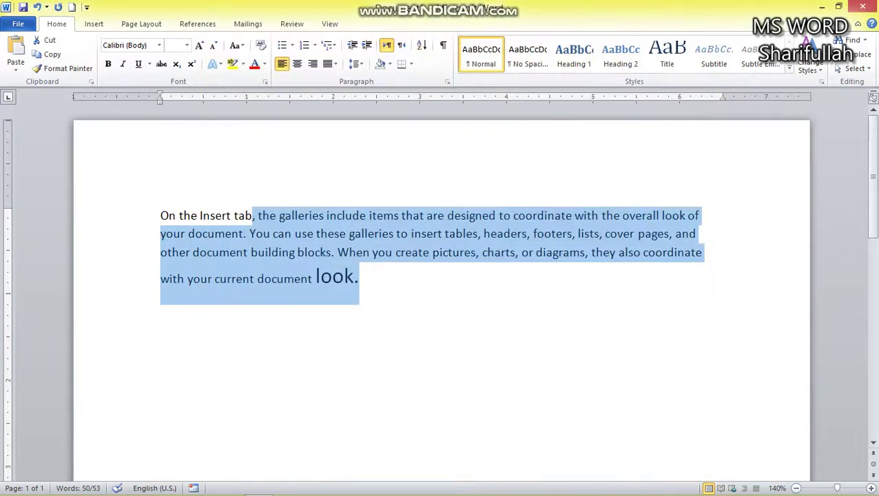
left_click(161, 312)
Select 'document look.' to test the Mini Toolbar, then reopen Word Options
left_click(358, 278)
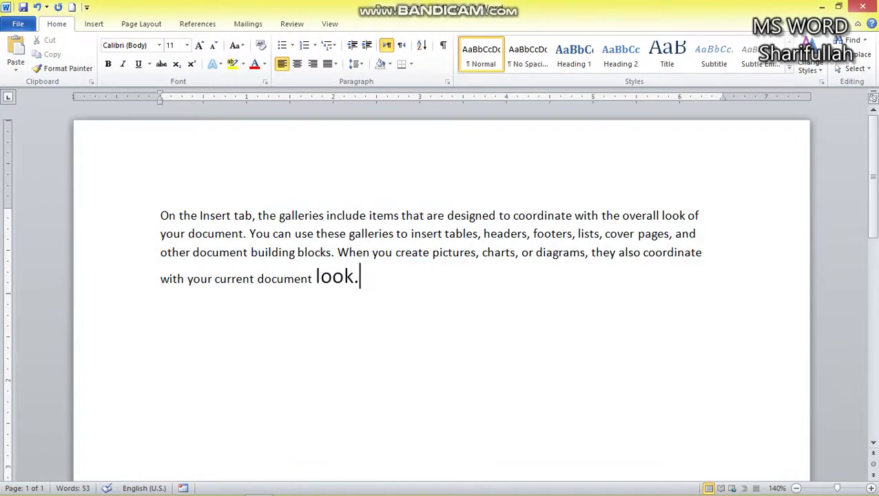
left_click_drag(359, 278, 256, 278)
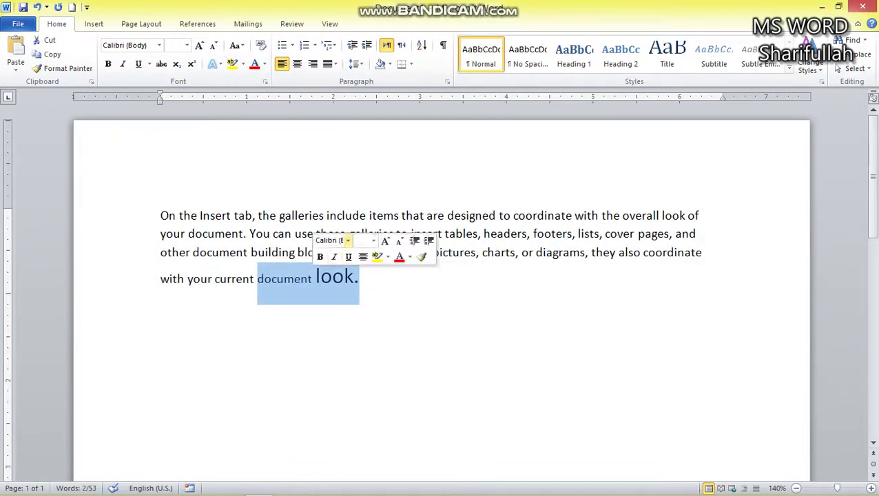
left_click(239, 234)
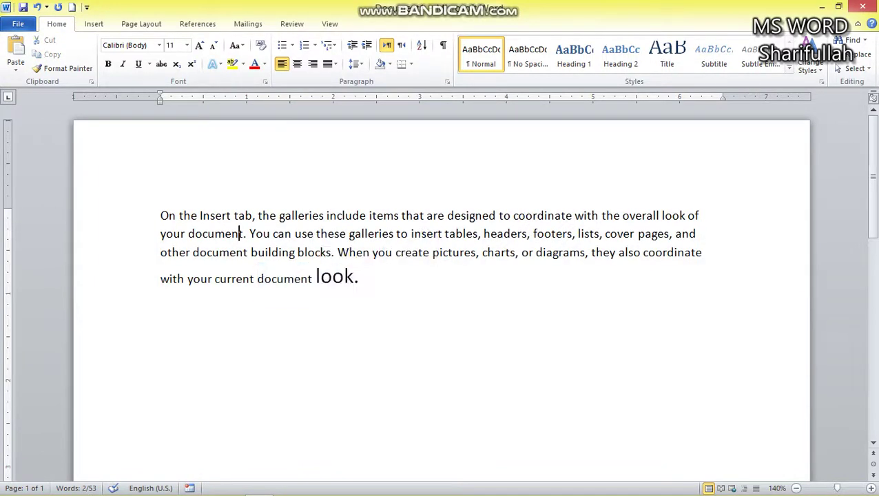
left_click(18, 24)
left_click(41, 320)
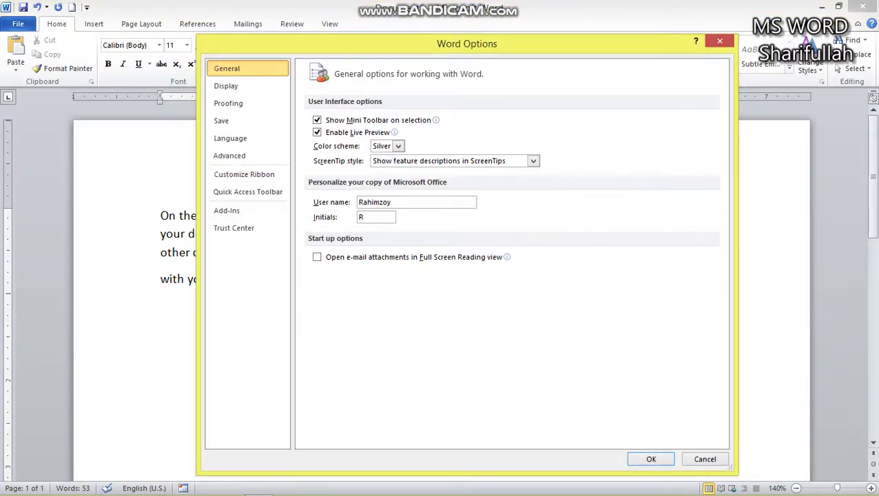
Reopen Word Options, view the Show Mini Toolbar ScreenTip, and close with OK
key("Escape")
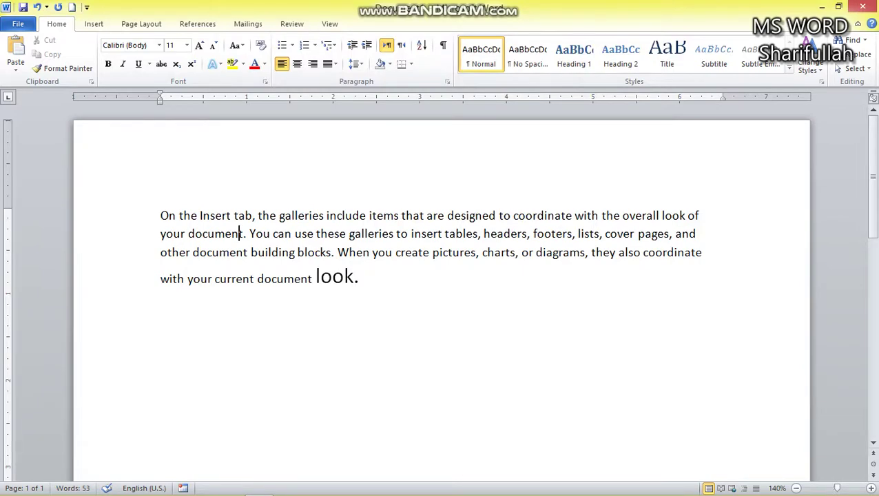
left_click(18, 23)
left_click(41, 321)
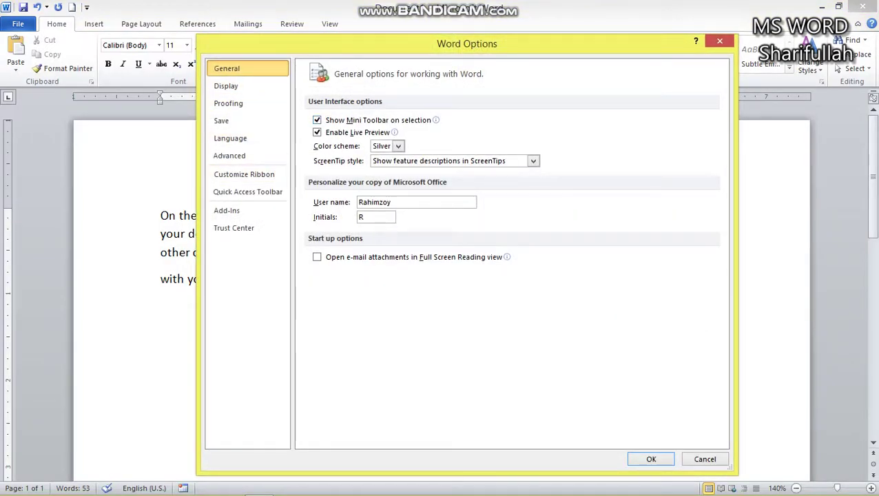
mouse_move(436, 120)
left_click(651, 458)
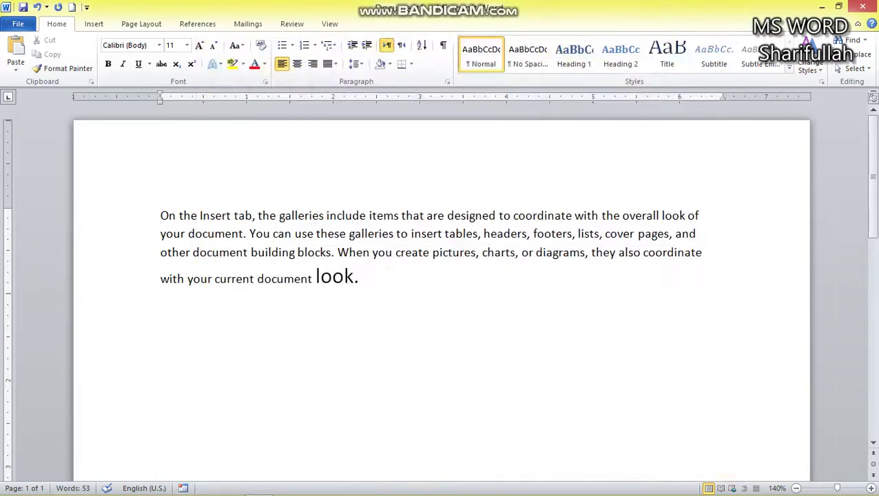
left_click_drag(365, 282, 159, 215)
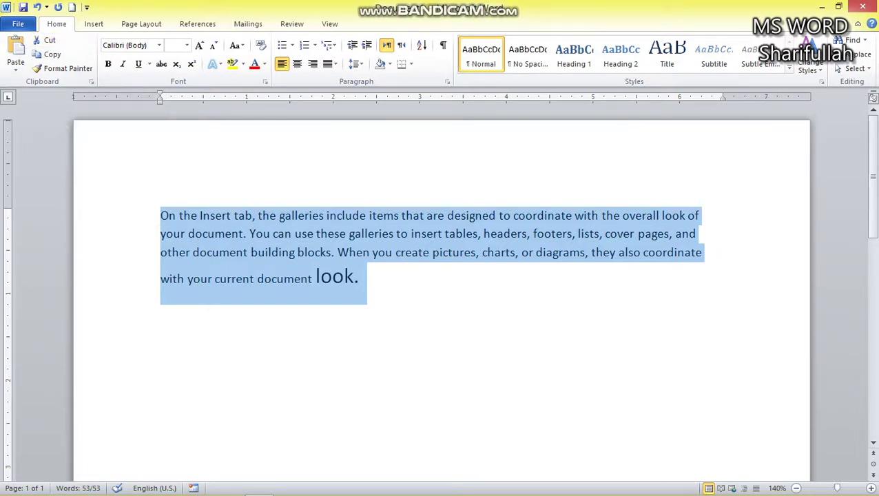
left_click(188, 233)
left_click_drag(359, 278, 188, 233)
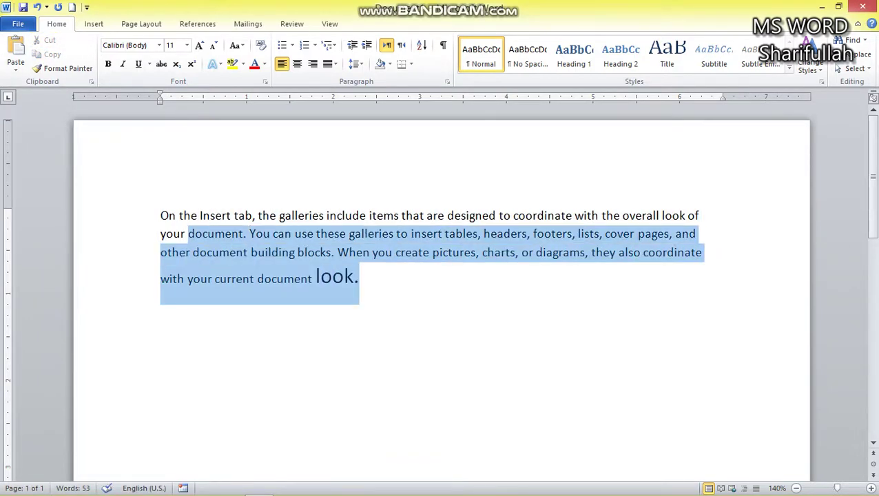
key("ctrl+a")
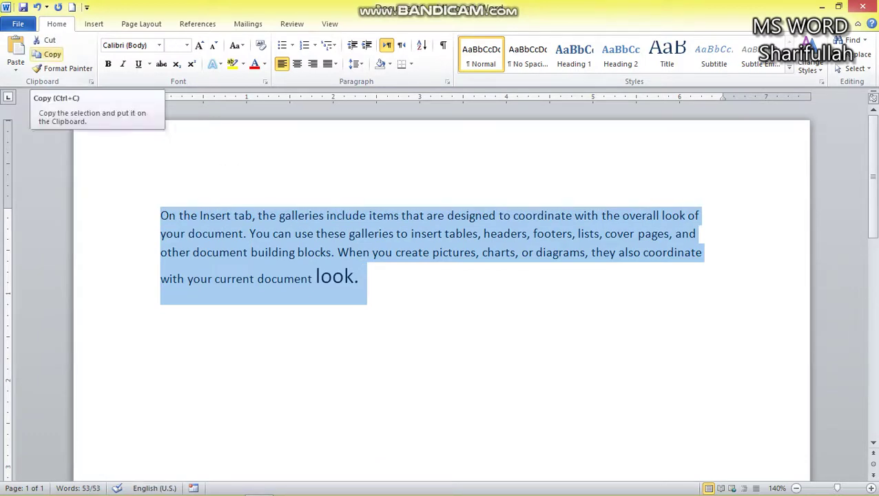
left_click(51, 54)
mouse_move(28, 491)
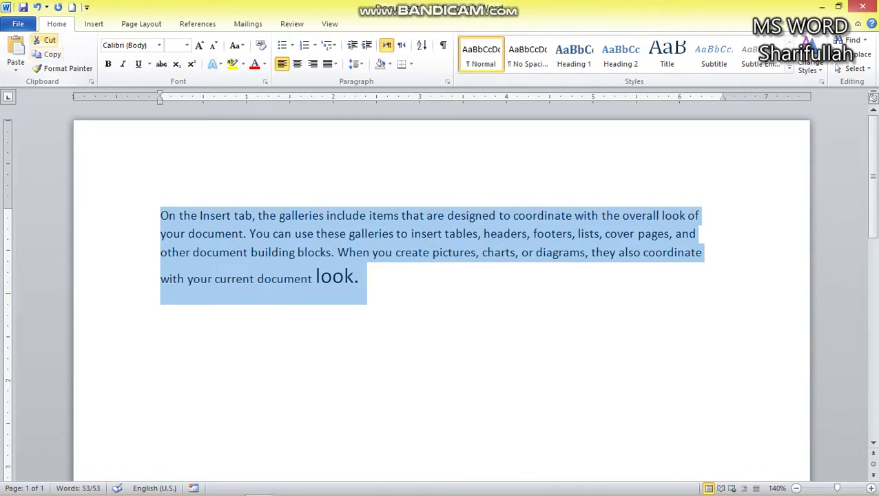
left_click_drag(398, 252, 251, 252)
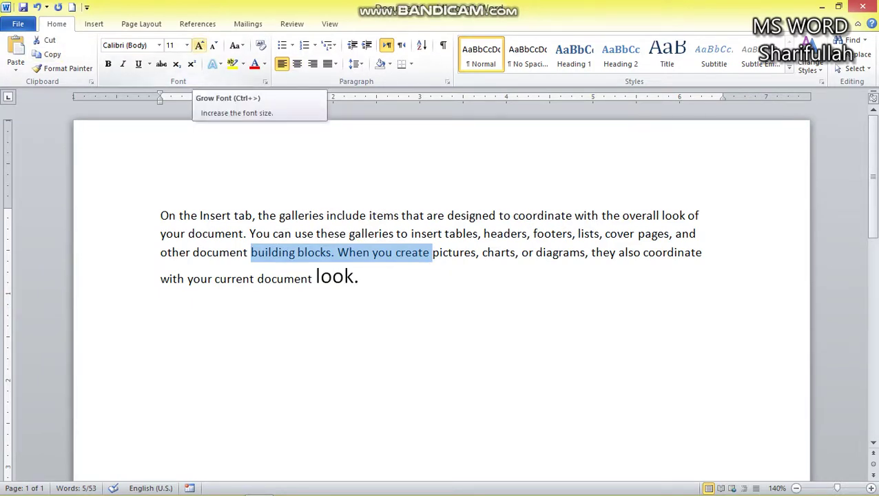
left_click(199, 46)
left_click(199, 45)
left_click(199, 45)
left_click(199, 46)
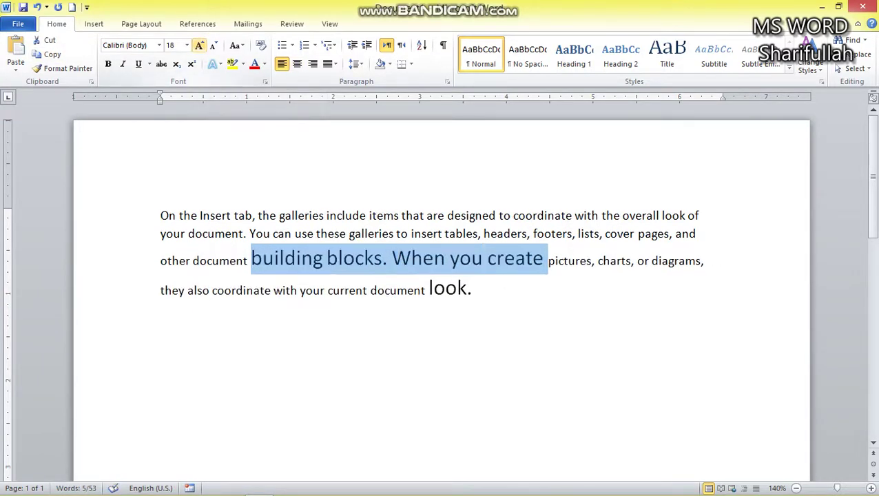
left_click(214, 46)
left_click(213, 46)
left_click(213, 46)
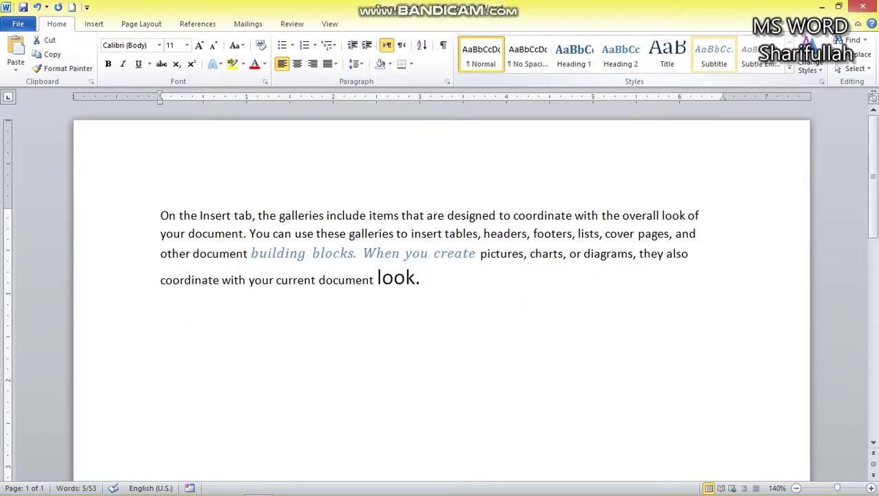
left_click(359, 277)
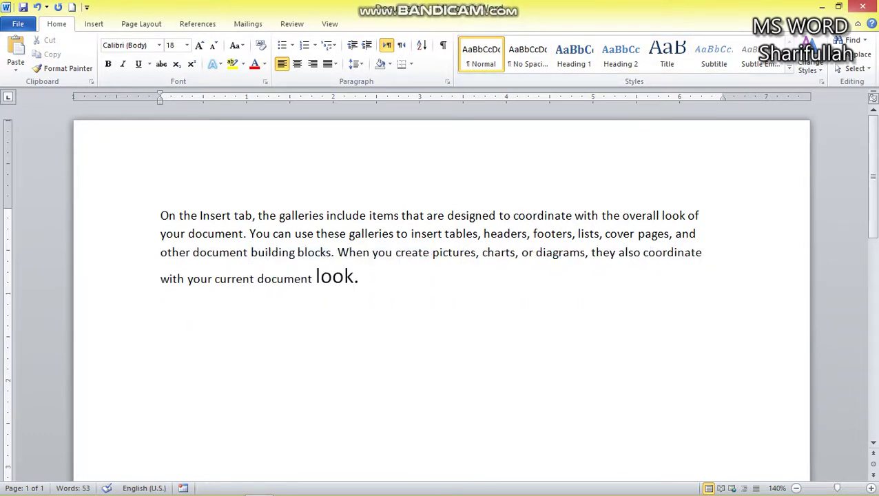
Select part of the paragraph, close the Bullet Library without bullets, then show File Info
left_click_drag(498, 216, 316, 234)
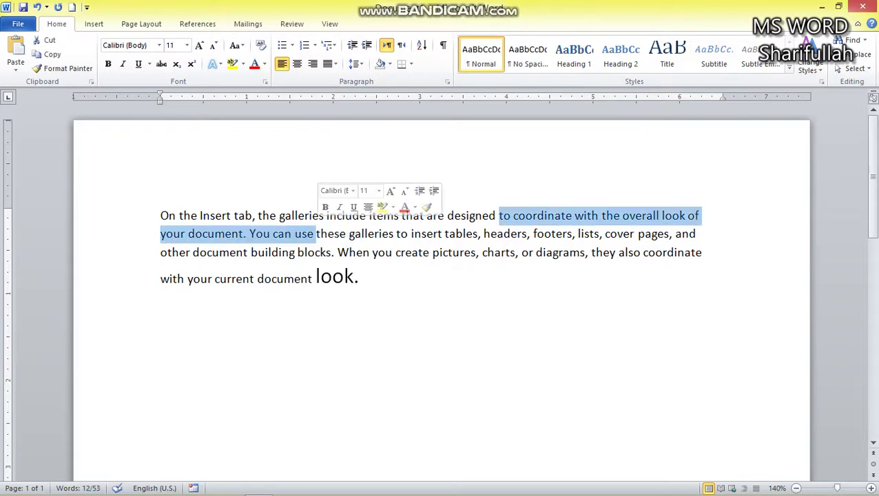
left_click(292, 45)
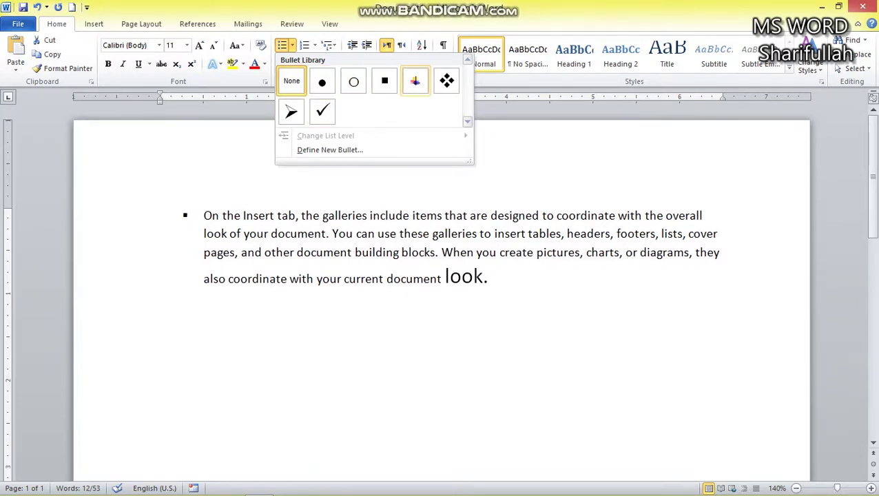
key("Escape")
left_click(328, 215)
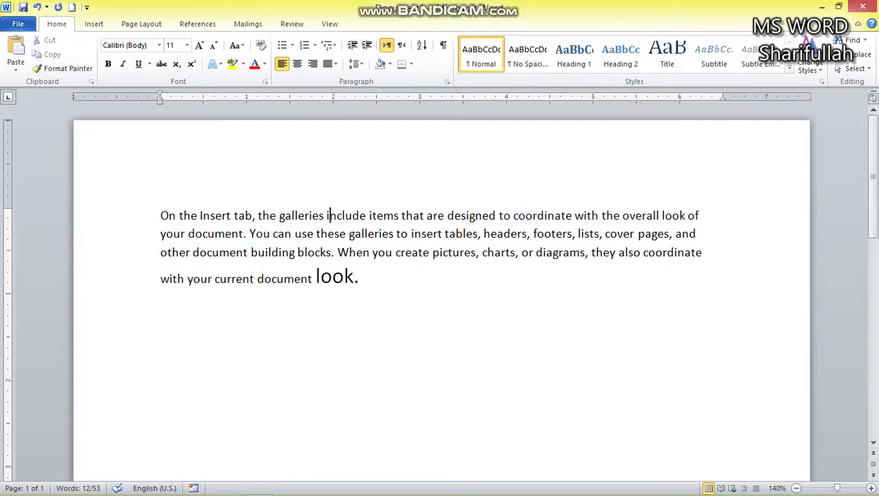
left_click(18, 24)
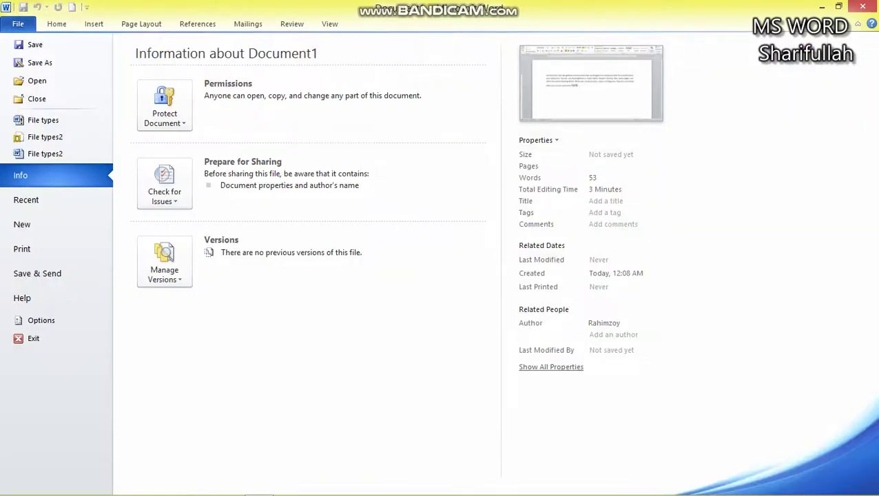
Uncheck Enable Live Preview in Word Options, confirm, then select 'galleries' through 'charts, or'
left_click(35, 318)
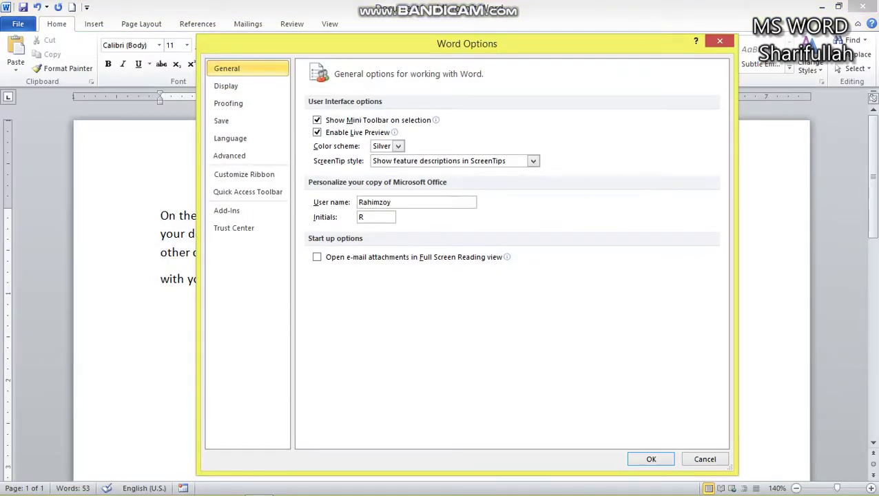
left_click(358, 132)
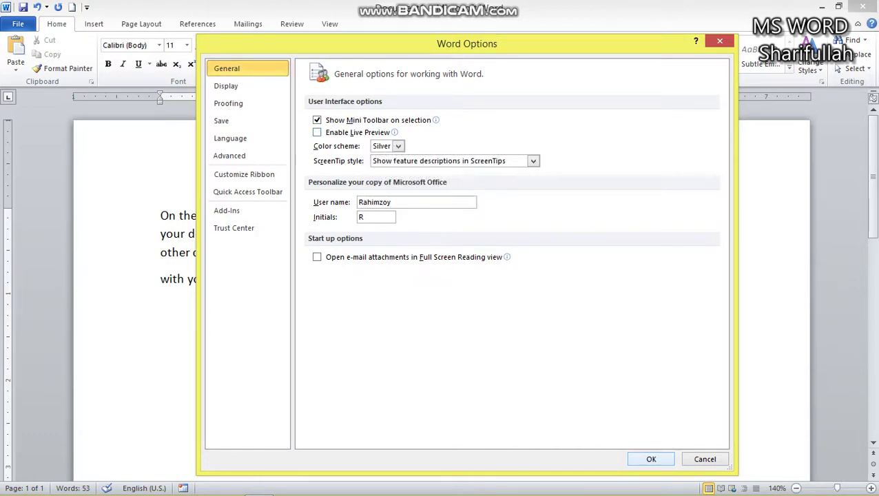
key("Return")
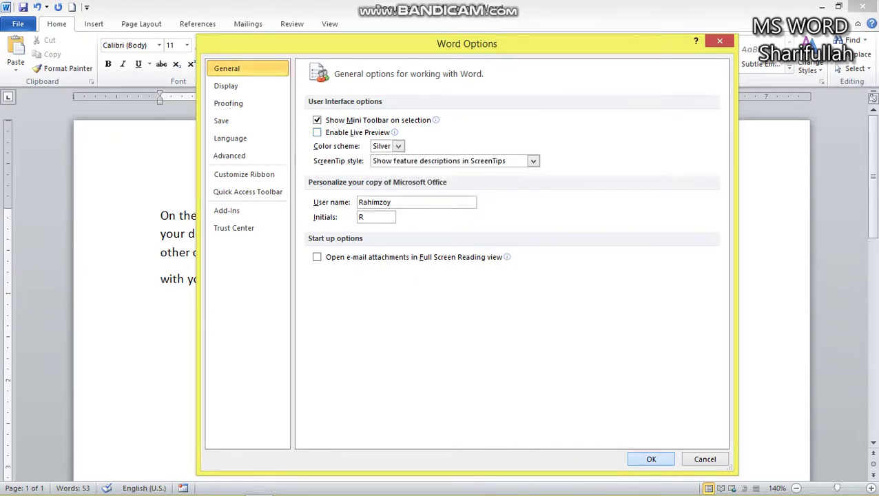
left_click_drag(257, 215, 534, 252)
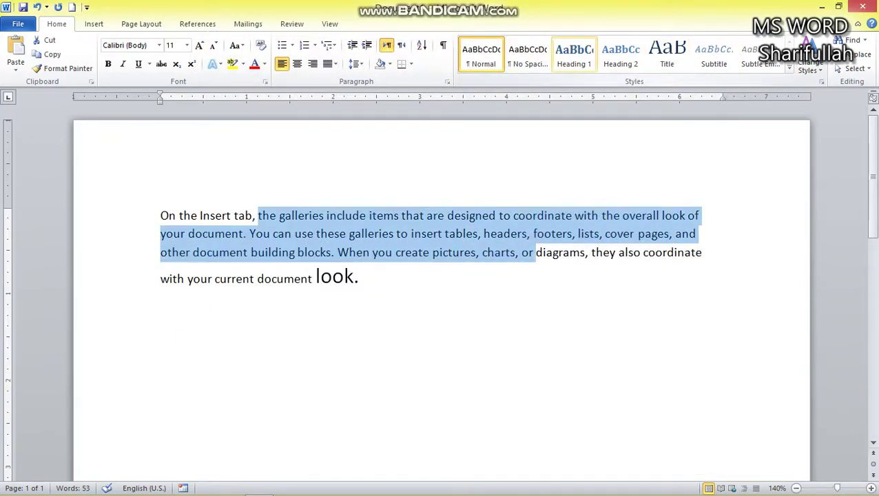
Try the Heading 1 style and an arrow bullet on the paragraph, undoing both
left_click(573, 54)
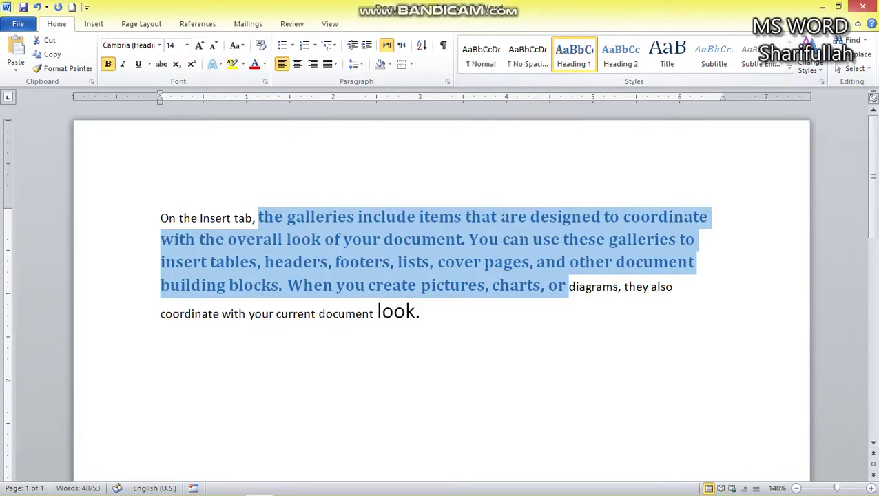
key("ctrl+z")
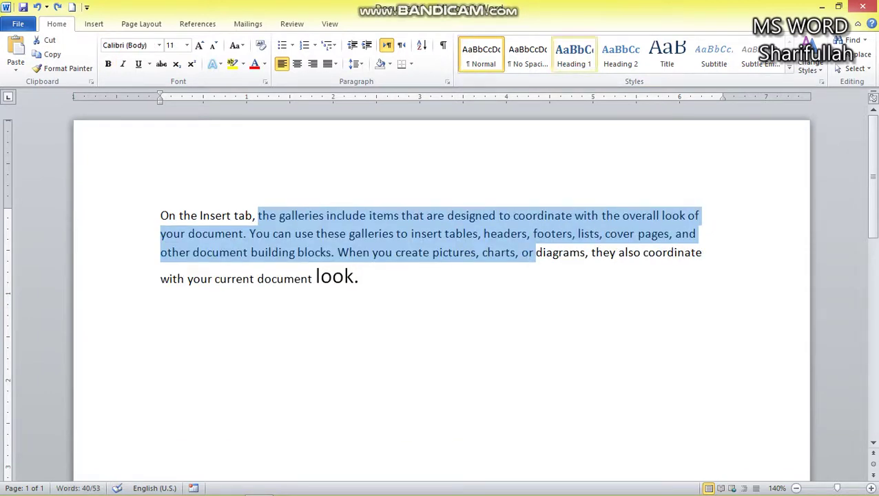
left_click(314, 46)
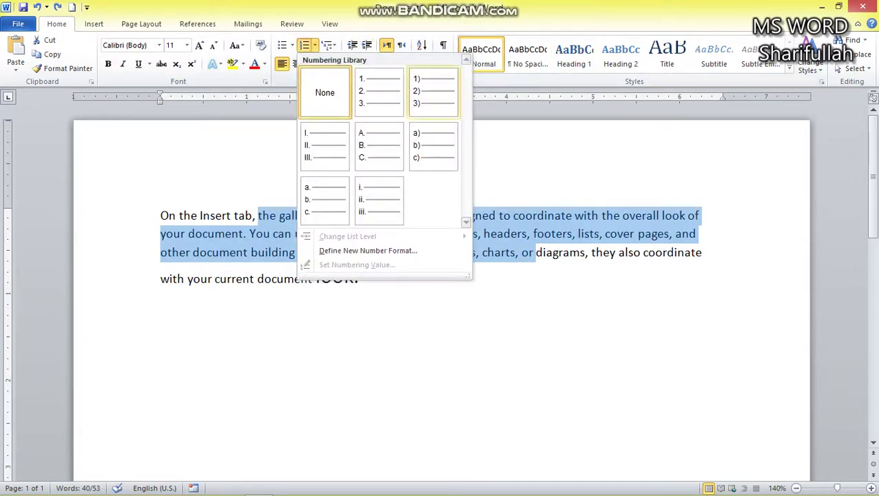
left_click(292, 46)
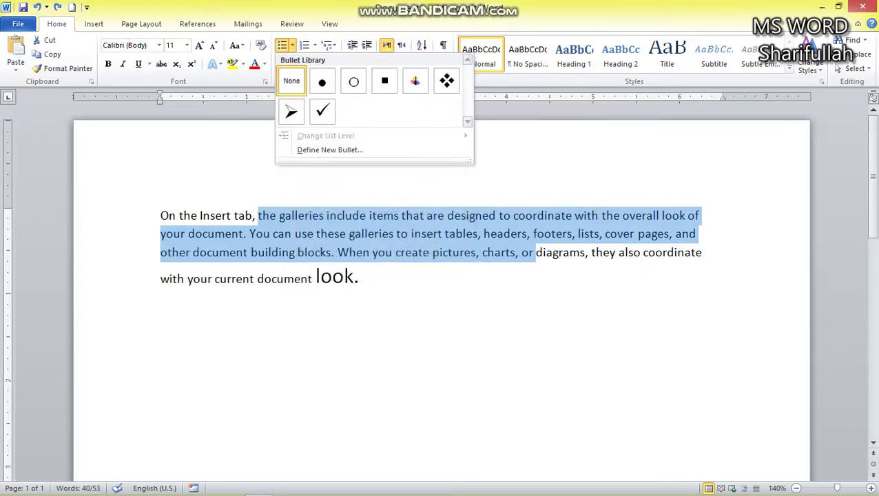
left_click(292, 112)
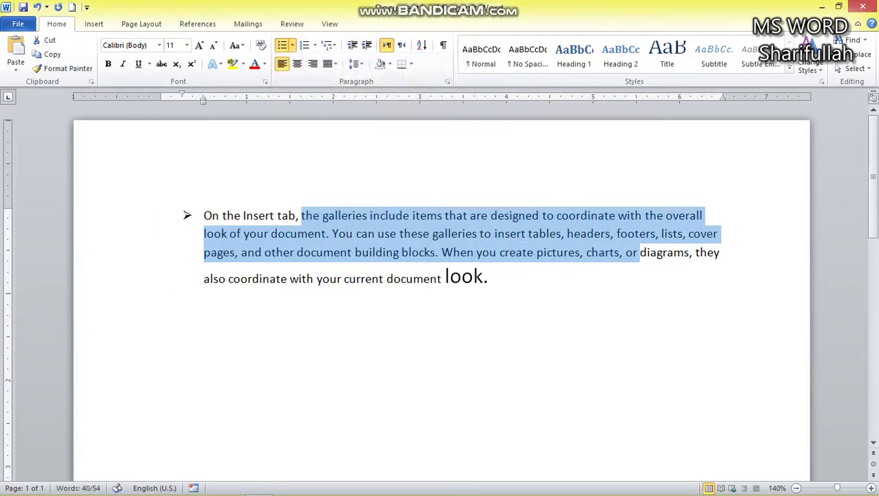
key("ctrl+z")
left_click(292, 216)
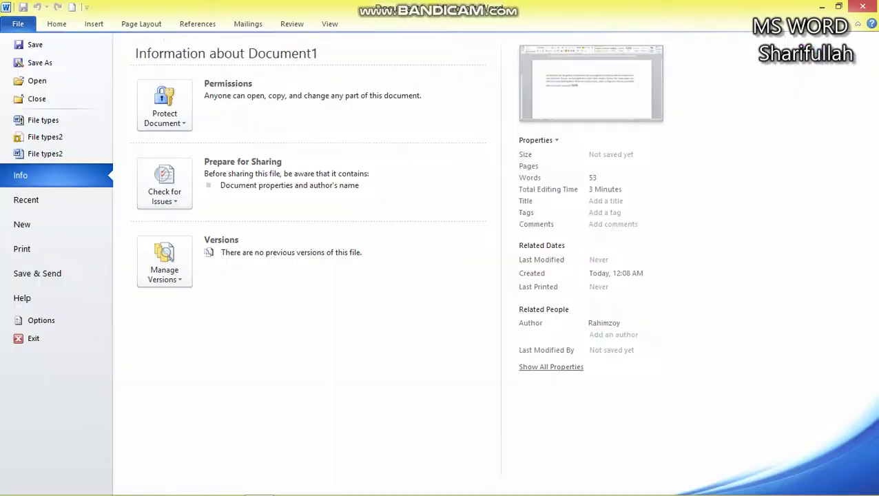
Turn Enable Live Preview back on in Word Options and confirm
left_click(18, 23)
left_click(41, 319)
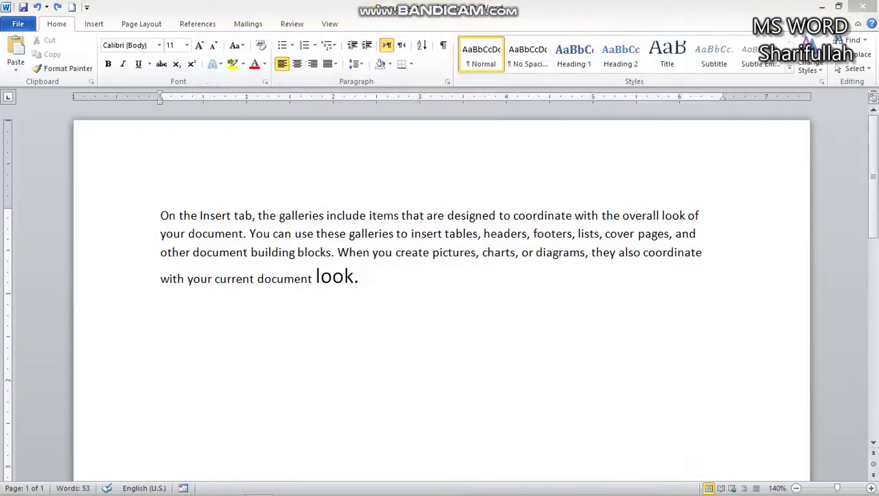
left_click(317, 132)
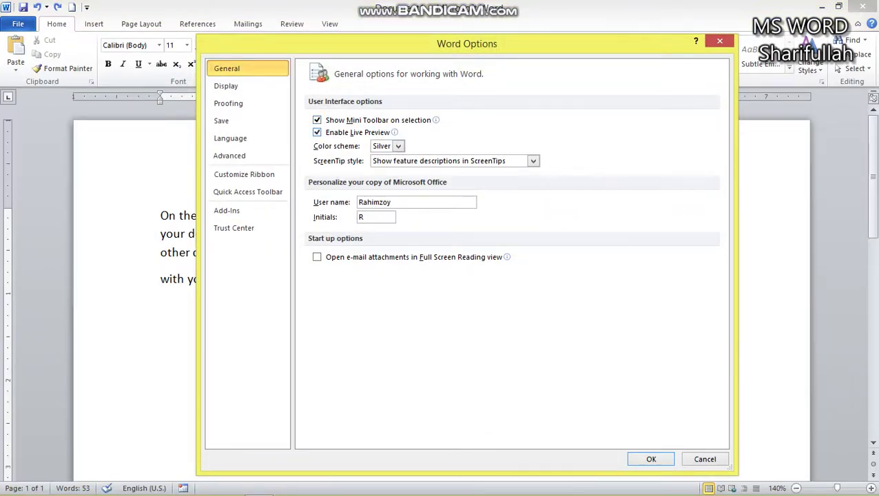
left_click(651, 458)
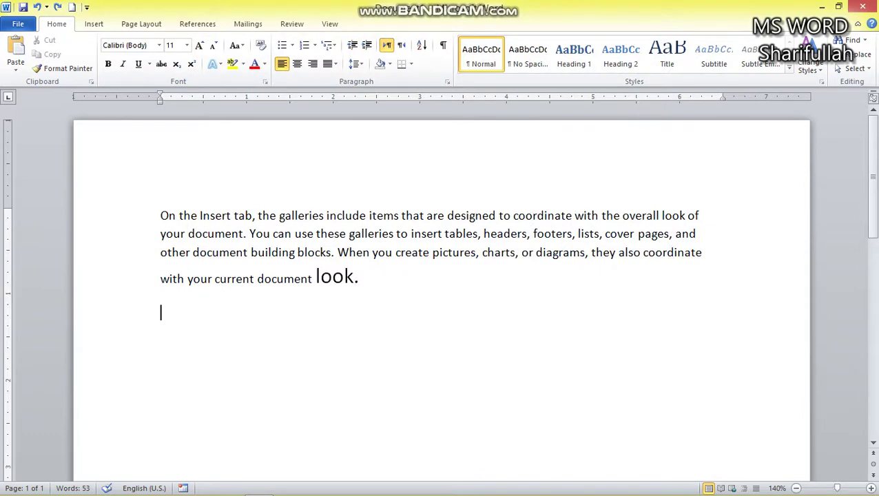
Select the whole paragraph, give it an arrow bullet, and reopen Word Options
left_click(360, 276)
left_click_drag(360, 276, 160, 215)
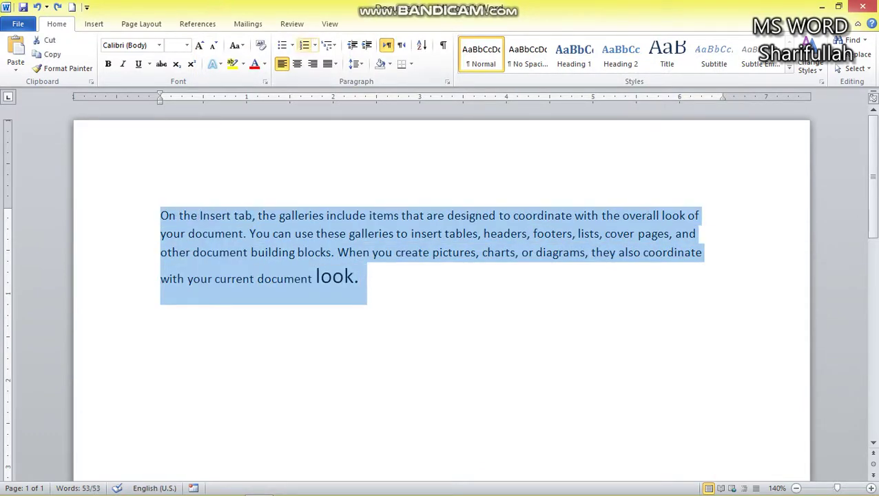
left_click(292, 44)
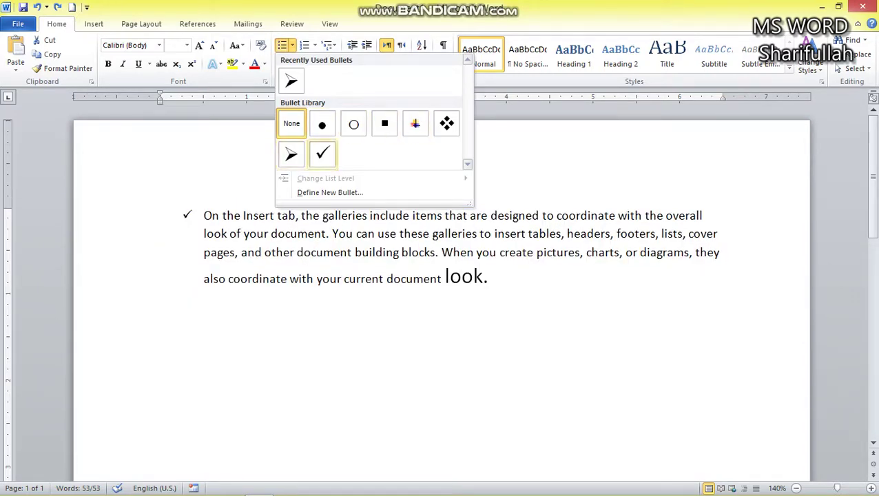
left_click(291, 152)
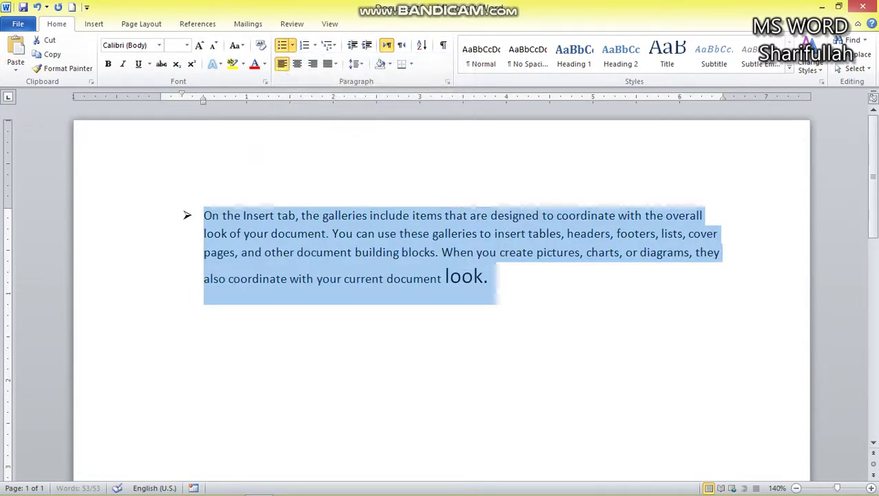
left_click(18, 24)
left_click(40, 320)
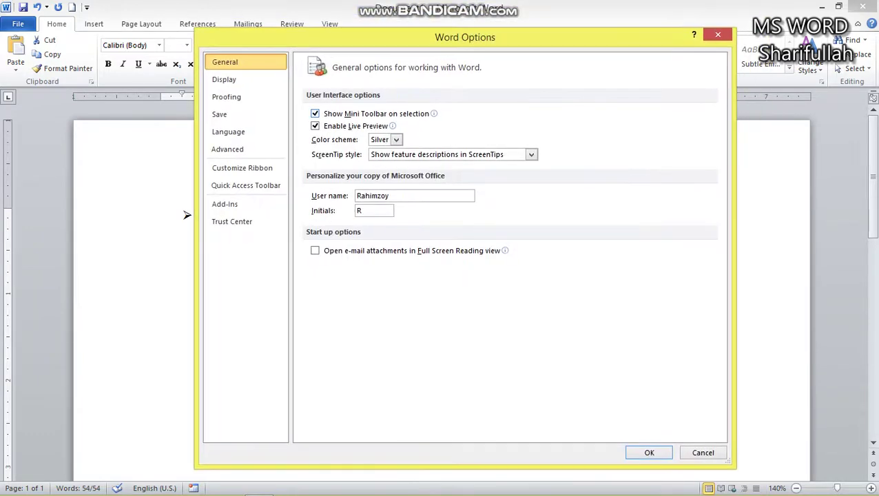
Set the Word colour scheme to Blue and apply it
key("alt+c")
key("alt+Down")
key("Up")
key("Return")
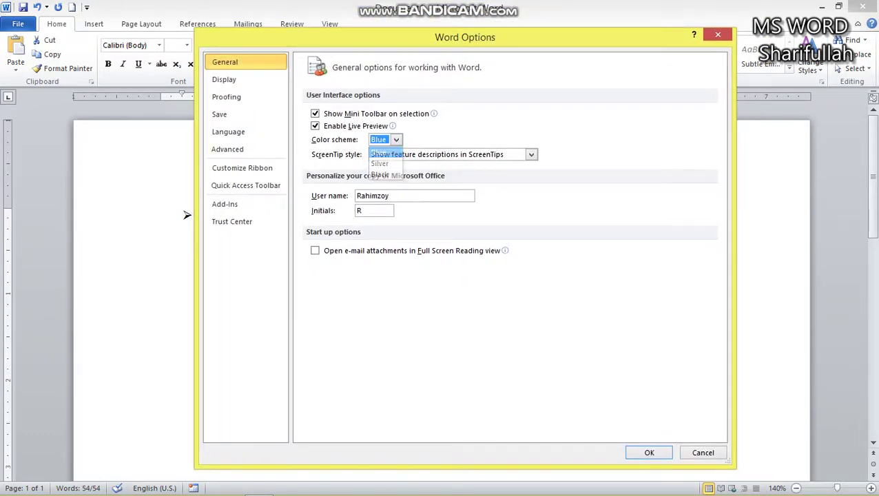
key("Return")
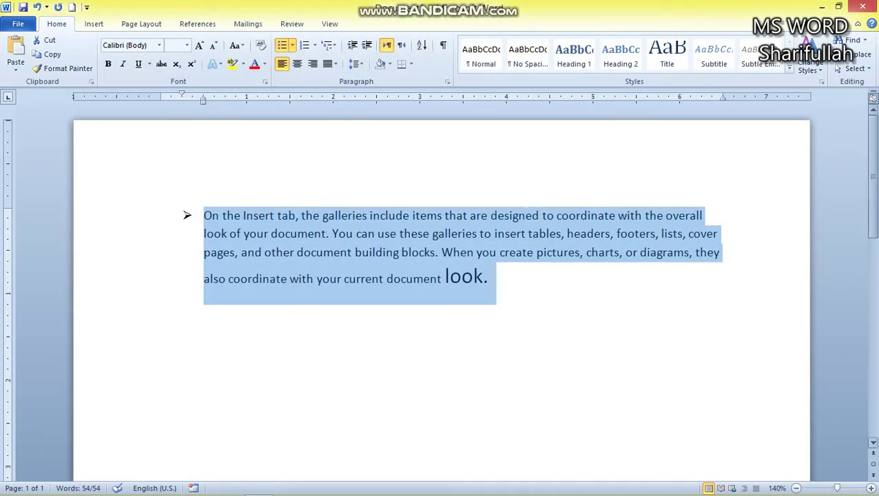
Reopen Word Options and switch the colour scheme to Black
left_click(704, 215)
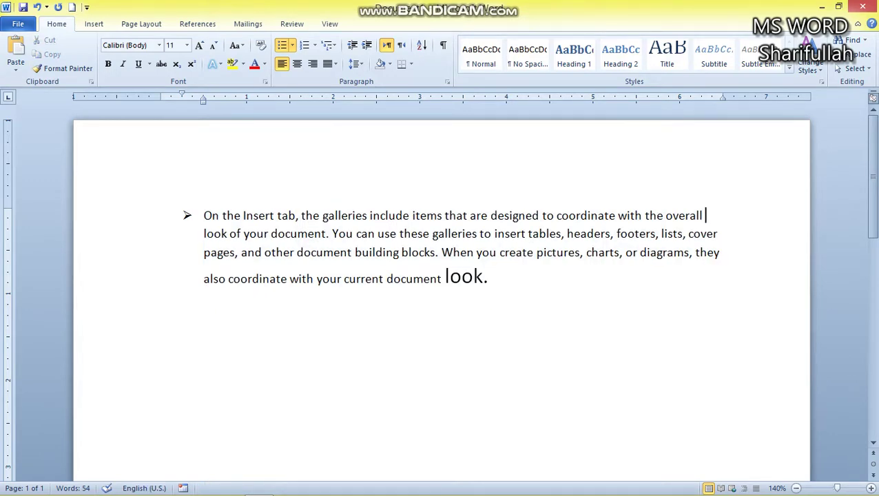
left_click(18, 24)
left_click(41, 321)
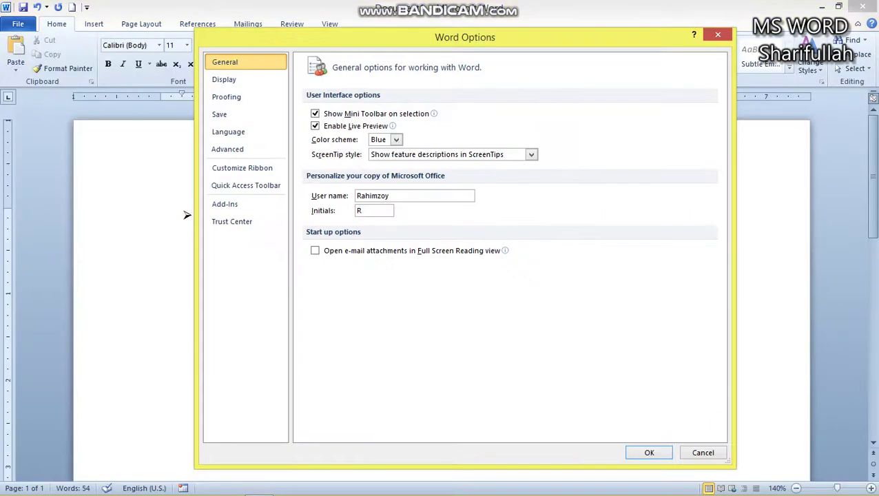
key("alt+Down")
key("Down")
key("Down")
key("Return")
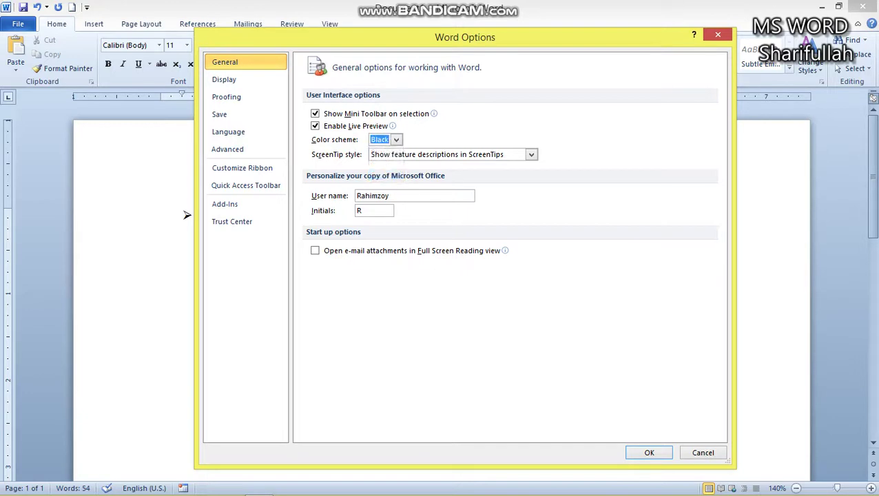
key("Return")
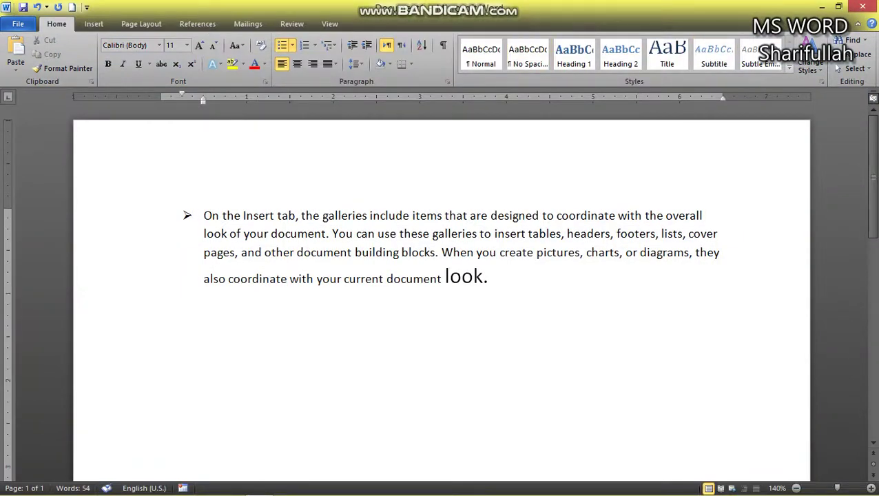
Open Word Options, glance at the ScreenTip style list, and leave it unchanged
left_click(18, 24)
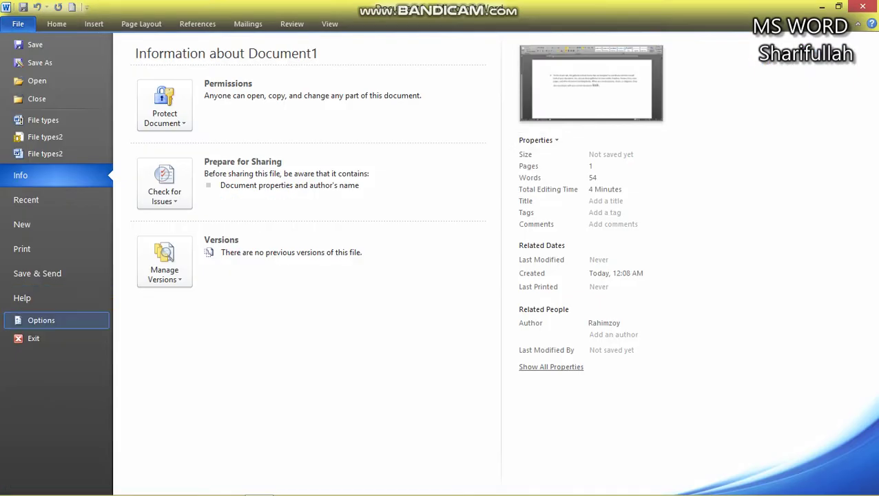
left_click(31, 319)
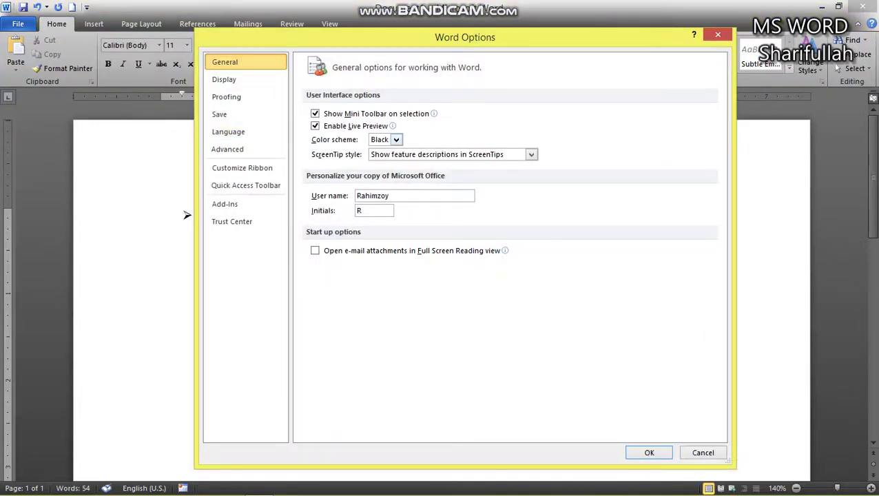
key("alt+Down")
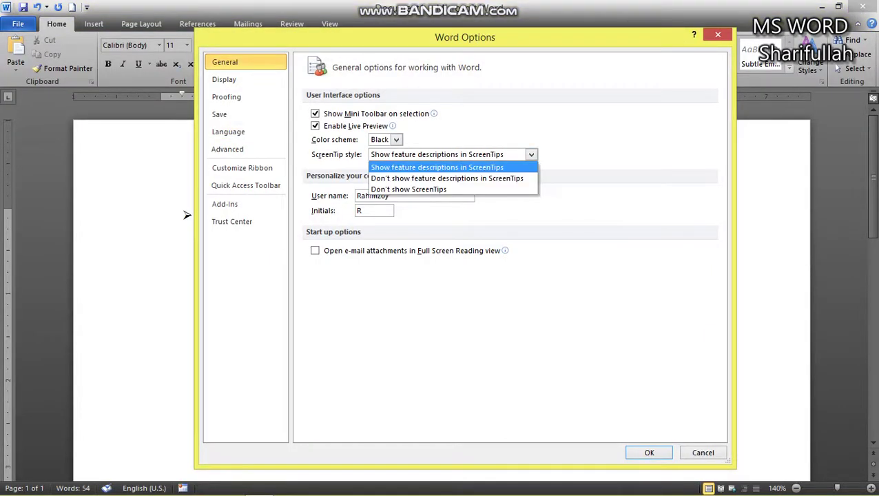
key("Escape")
key("Escape")
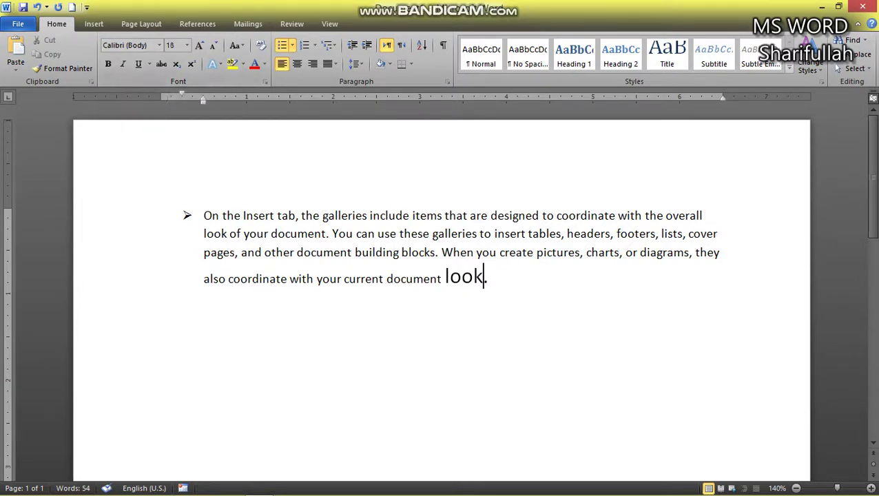
Preview the font list for 'pictures, charts' without applying one, then show the Info view
left_click_drag(618, 252, 537, 252)
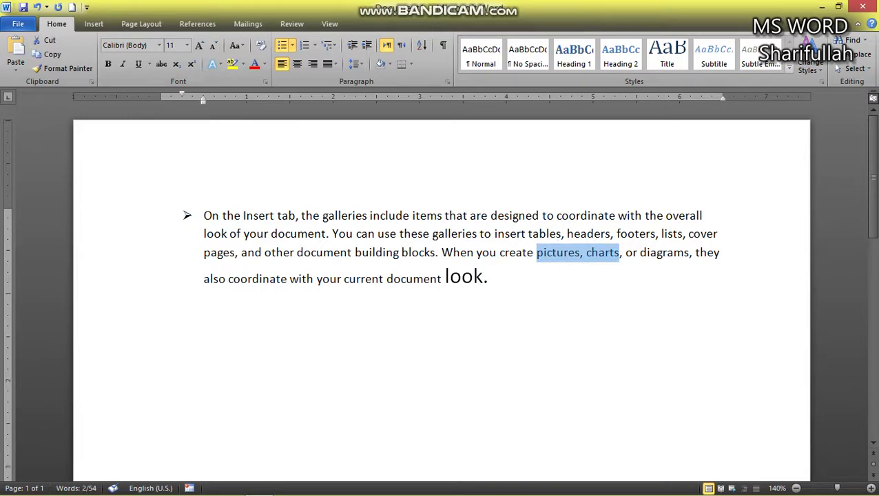
left_click(160, 44)
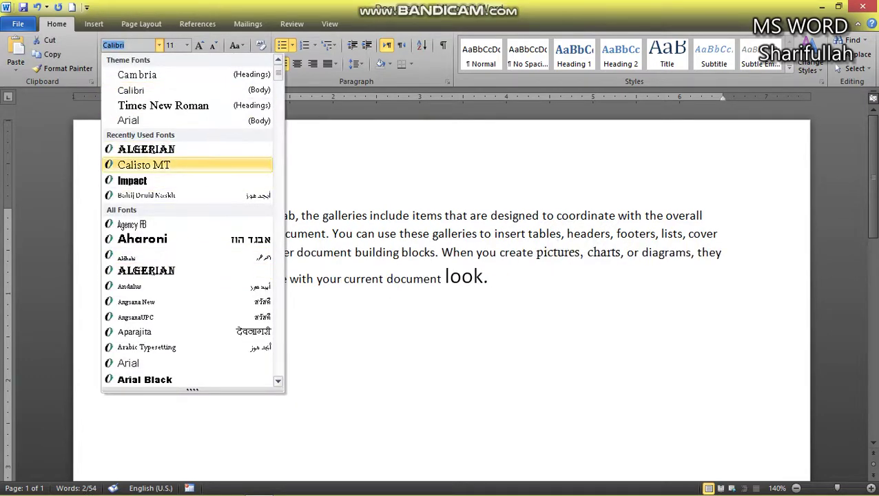
key("Escape")
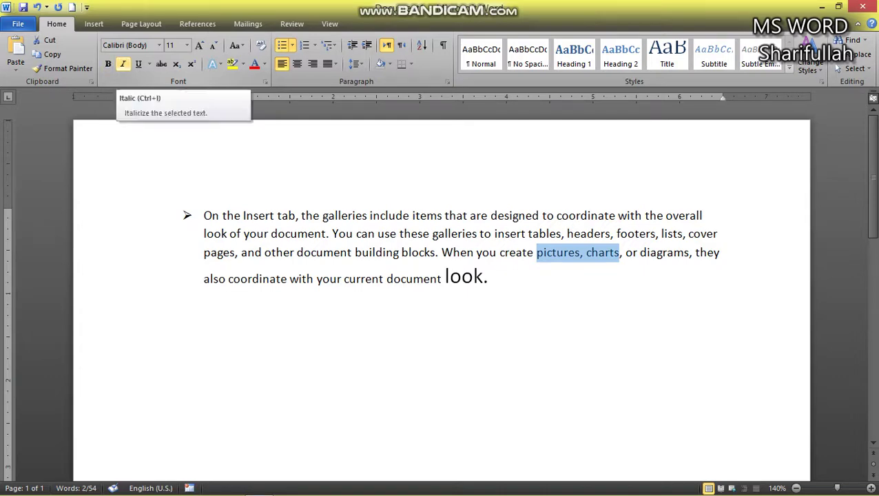
left_click(18, 24)
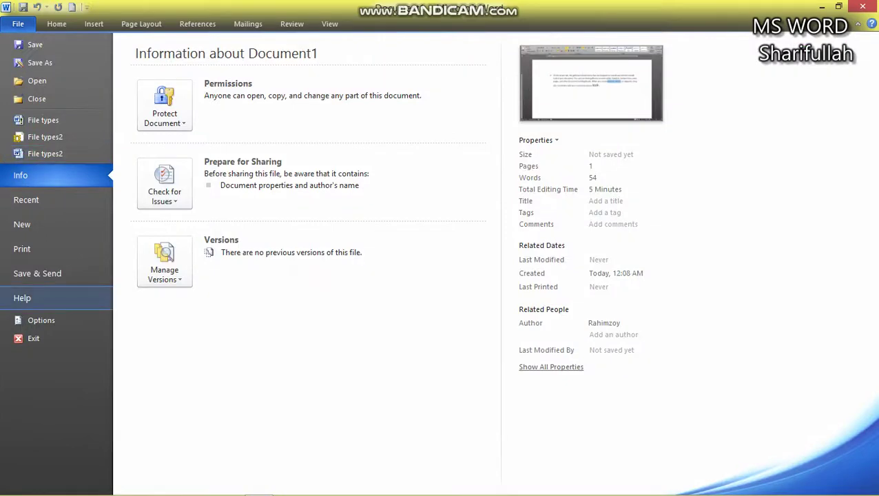
Set ScreenTip style to 'Don't show feature descriptions in ScreenTips' and close Options
left_click(41, 320)
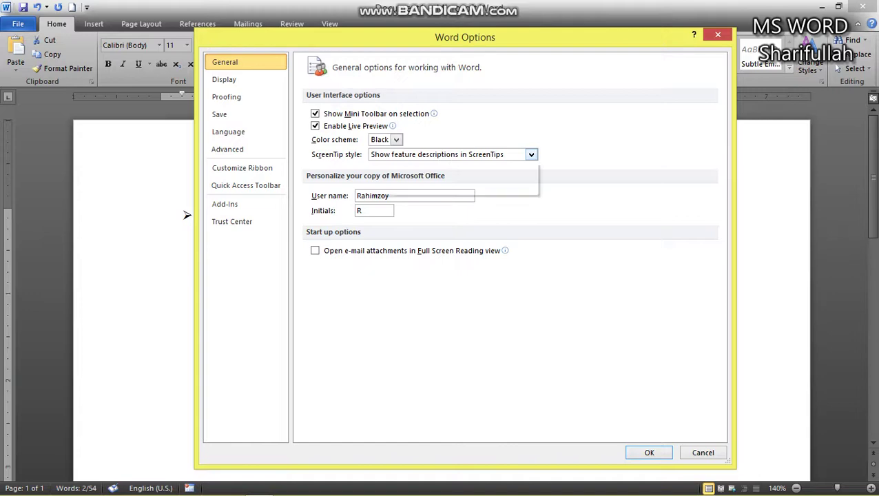
key("Down")
key("Return")
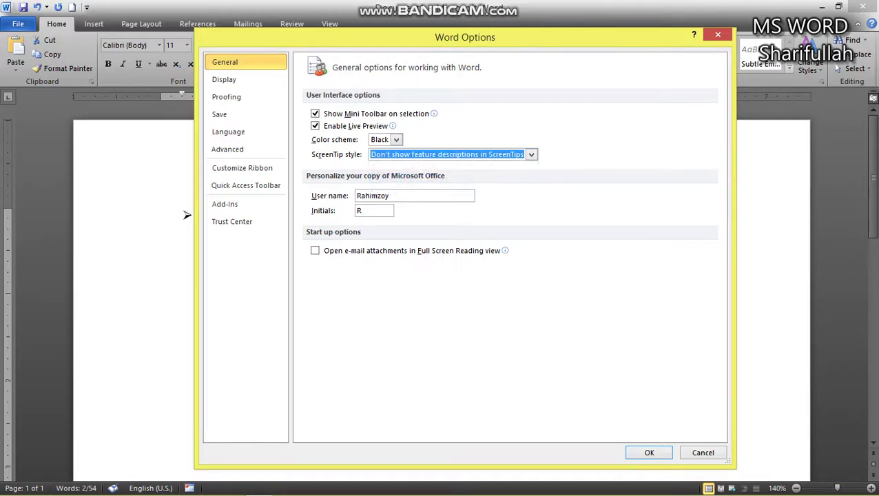
key("Return")
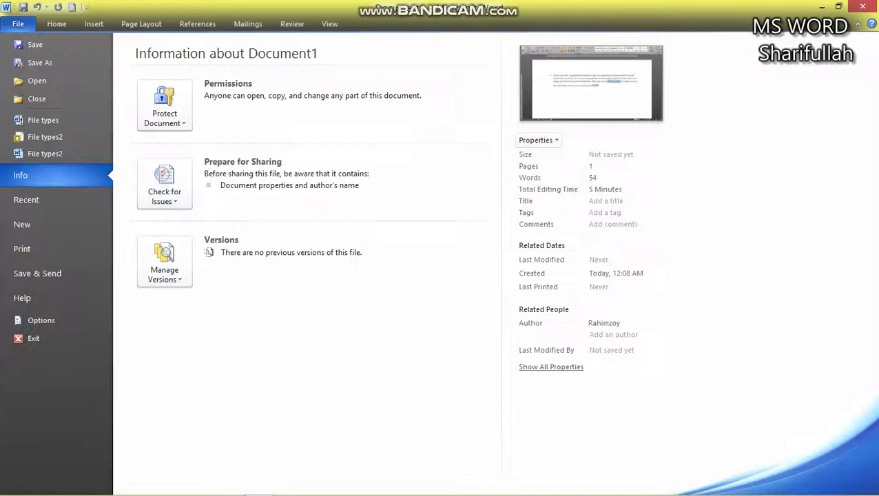
Set ScreenTip style to 'Don't show ScreenTips' in Word Options and apply it
left_click(18, 23)
left_click(41, 319)
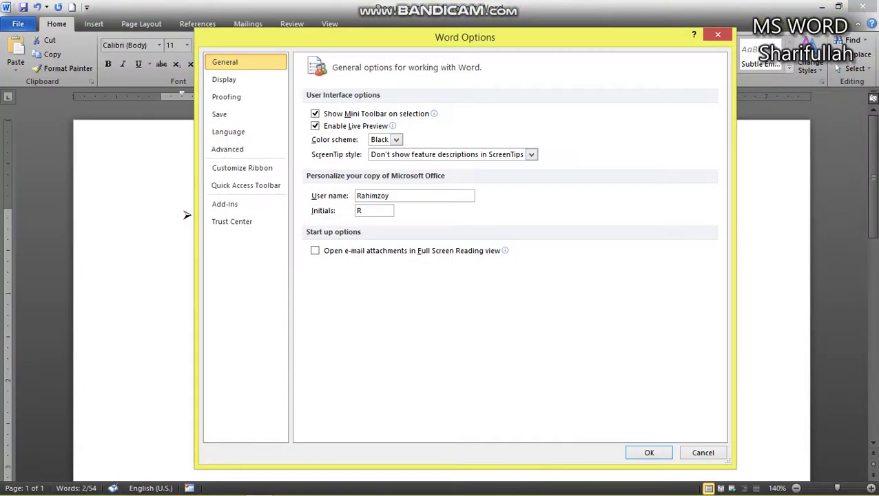
key("alt+r")
key("alt+Down")
key("Down")
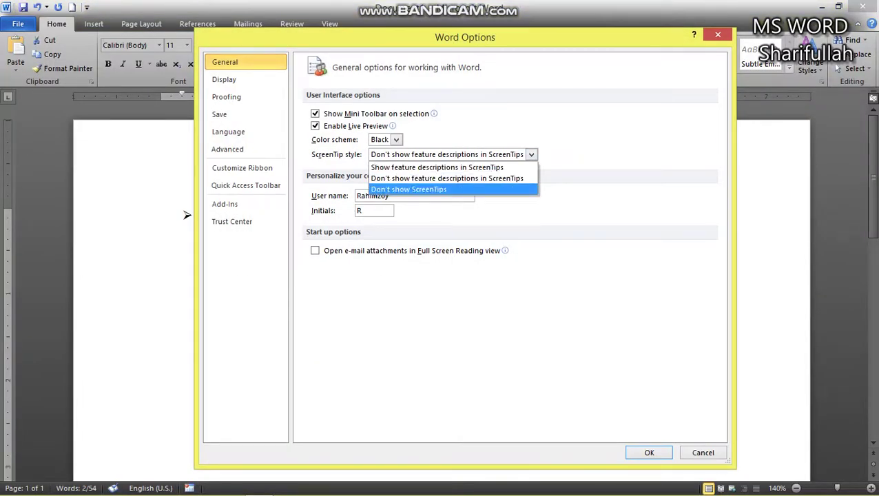
key("Up")
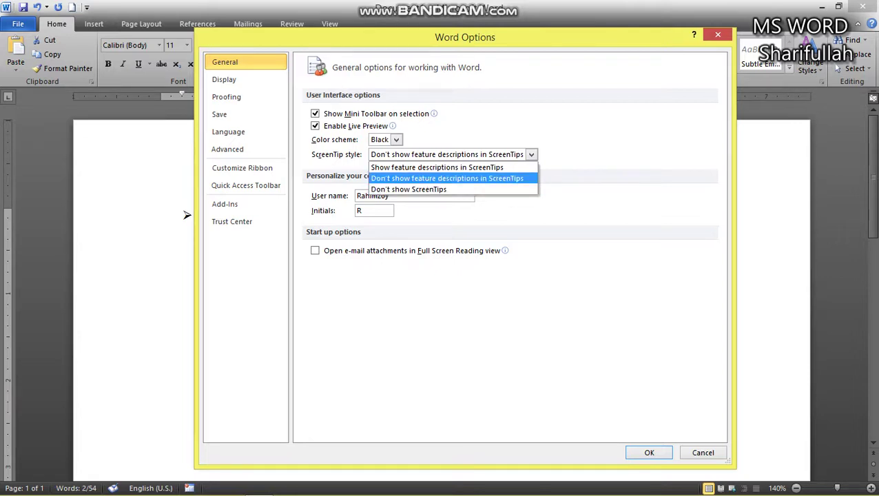
key("alt+Up")
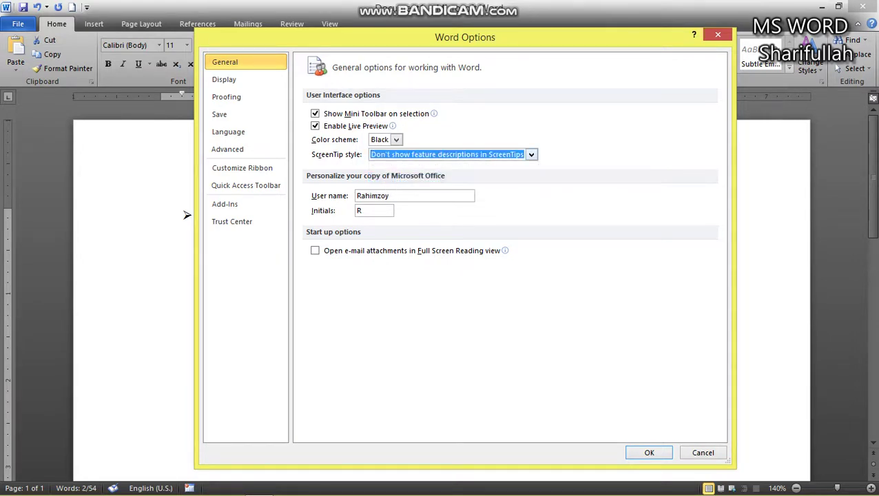
key("alt+Down")
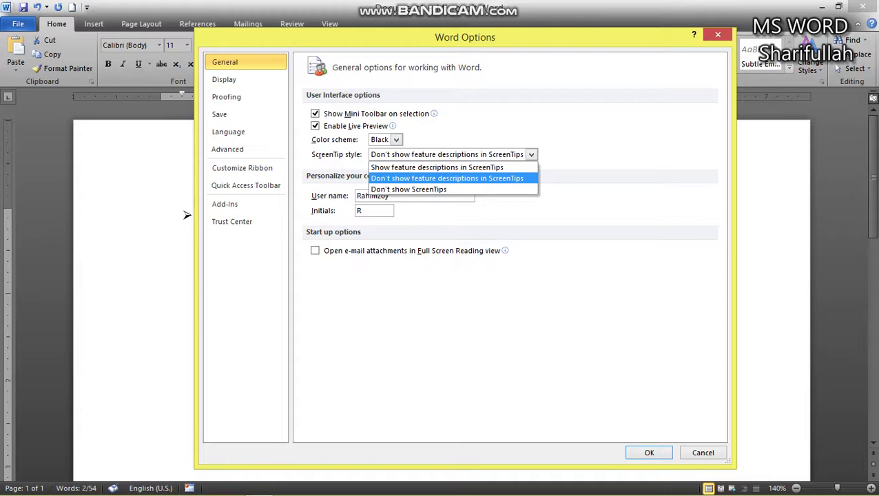
key("Up")
key("Down")
key("Down")
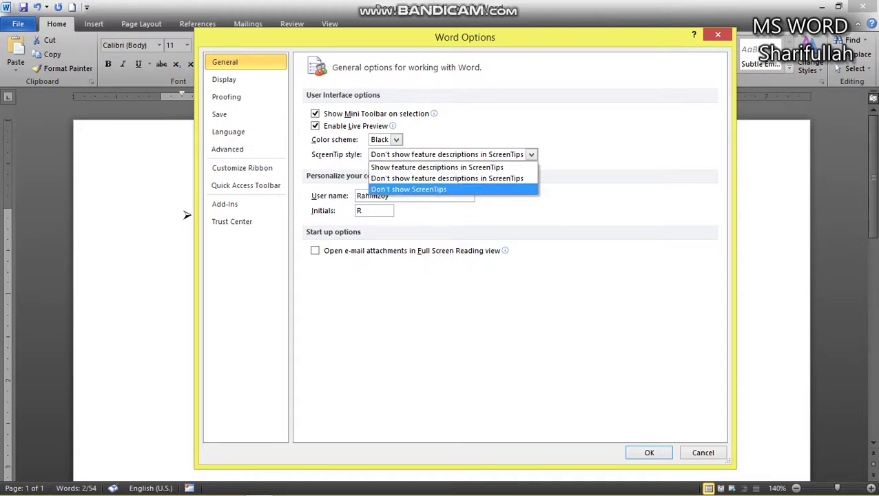
key("Return")
key("Return")
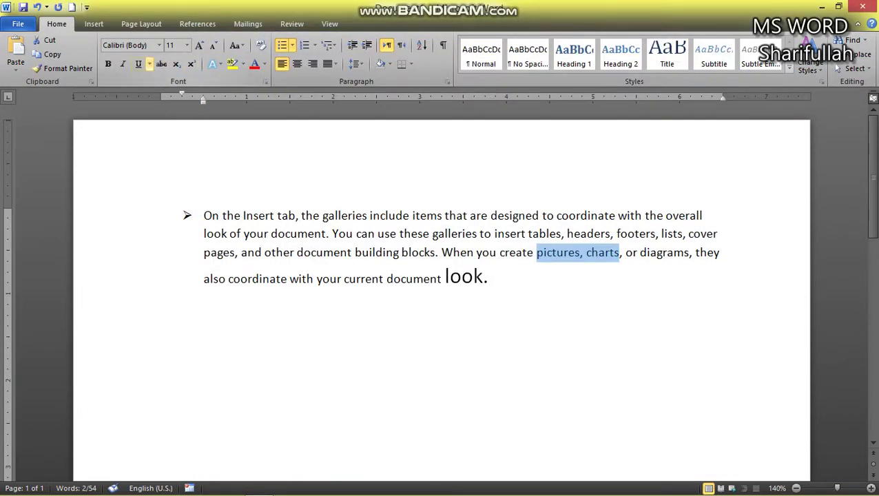
Restore ScreenTip style to 'Show feature descriptions in ScreenTips'
left_click(18, 24)
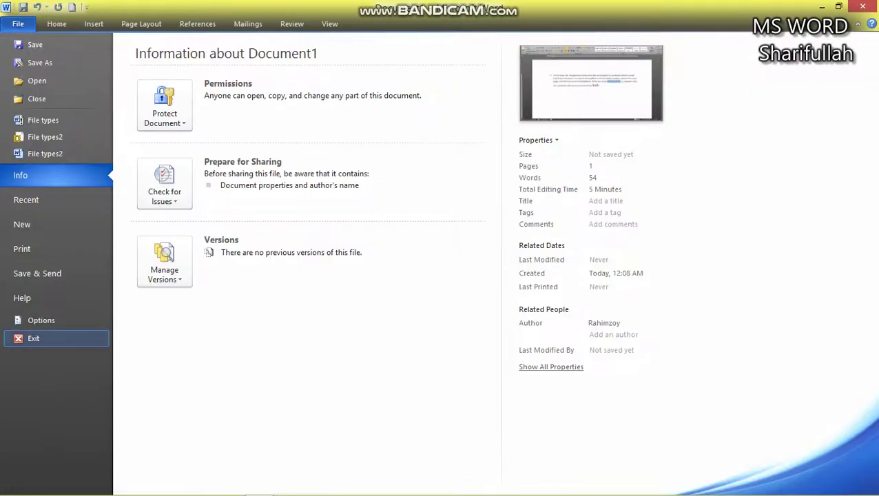
left_click(41, 320)
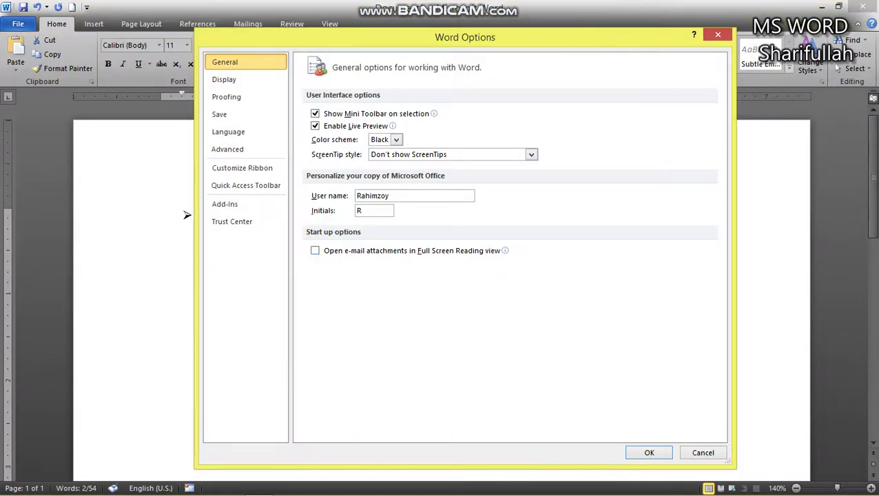
key("alt+Down")
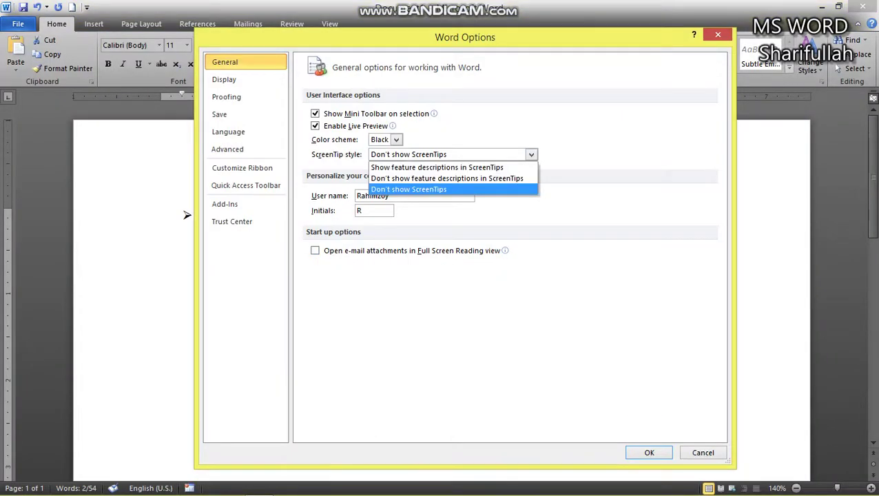
key("Up")
key("Up")
key("Return")
key("Return")
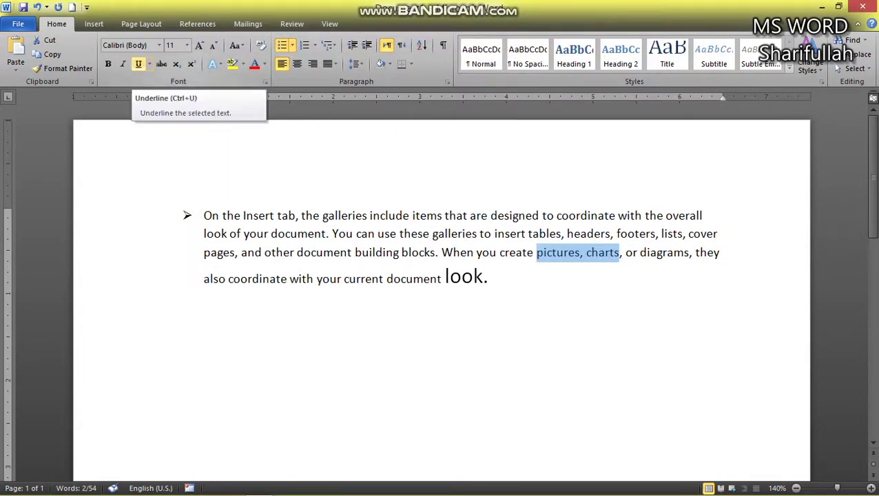
Open Word Options and clear the existing User name
left_click(18, 24)
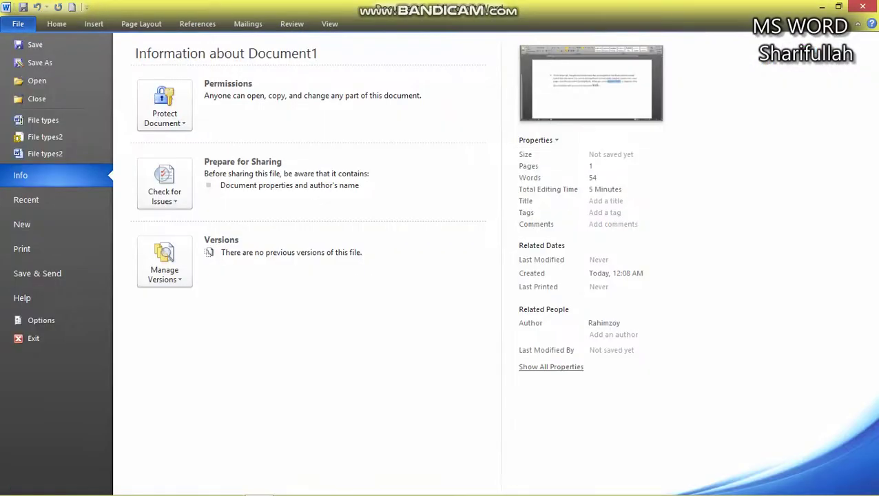
left_click(41, 319)
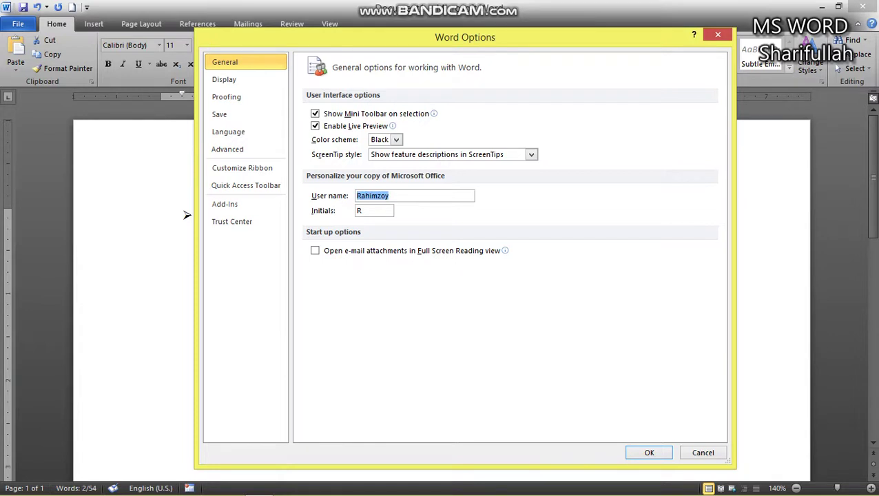
key("End")
key("shift+Home")
key("BackSpace")
Enter the author's full first and last name as User name and close Options
type("Shaif")
key("BackSpace")
key("BackSpace")
type("rifull")
type("ah Rahimzo")
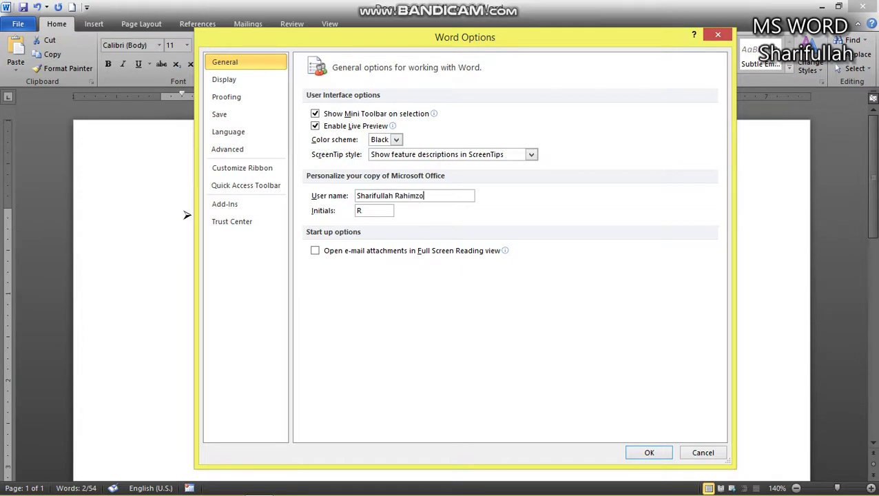
type("y")
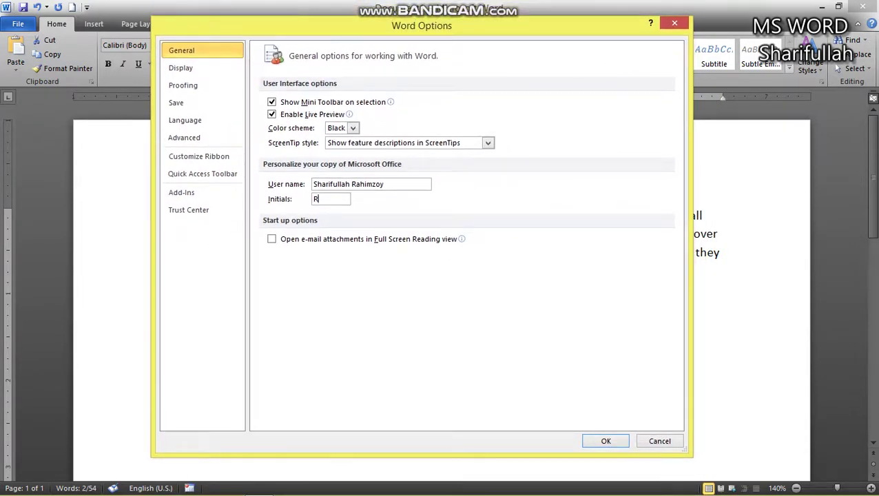
left_click(181, 68)
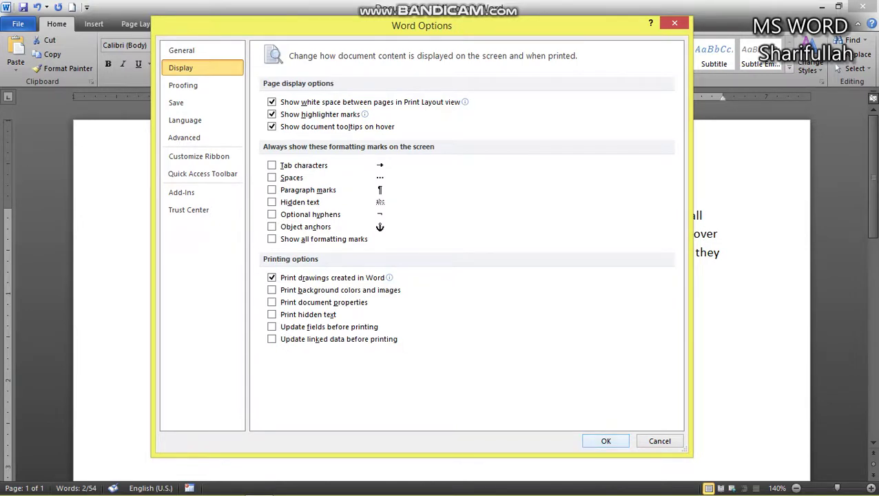
key("Return")
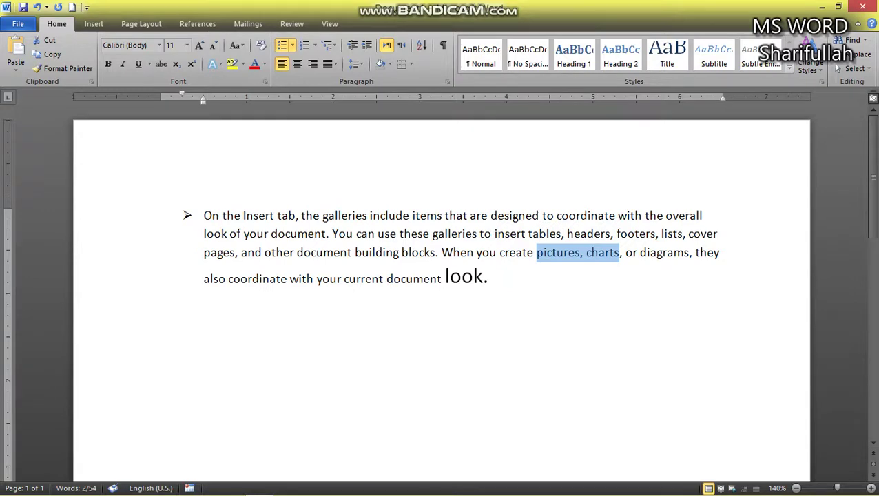
left_click(731, 486)
left_click(732, 423)
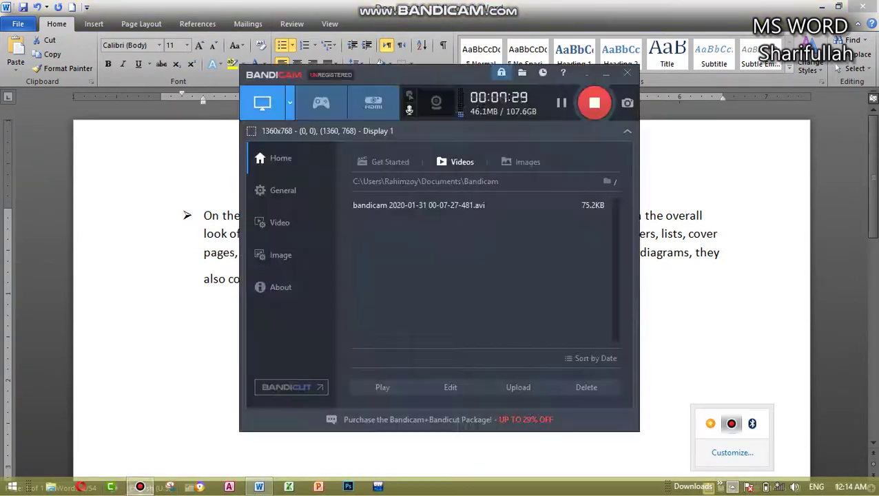